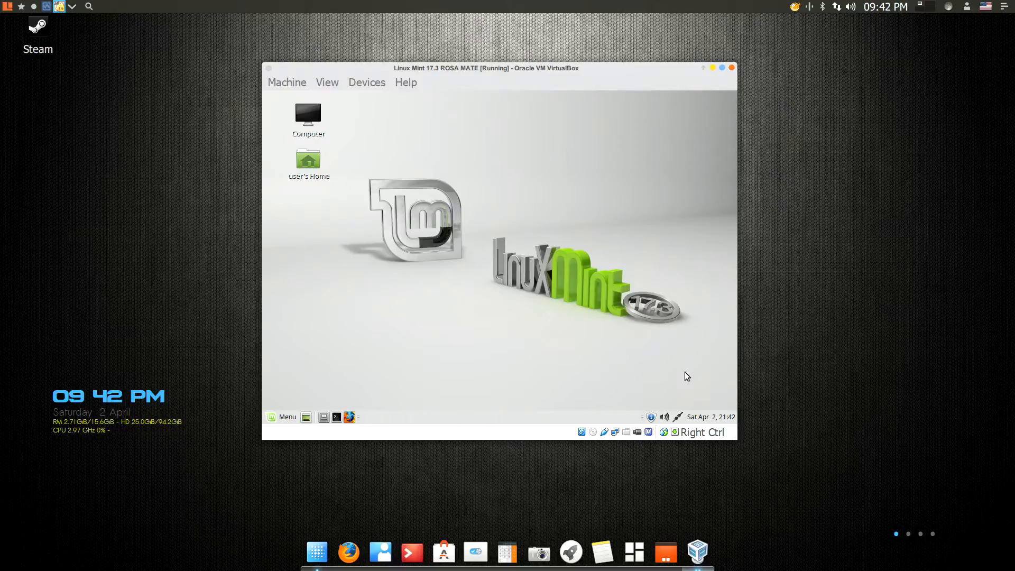
Step: Open the Update Manager, accept switching to a local mirror, and enter the account password to configure the software sources
{"action": "mouse_move", "coordinate": [649, 418]}
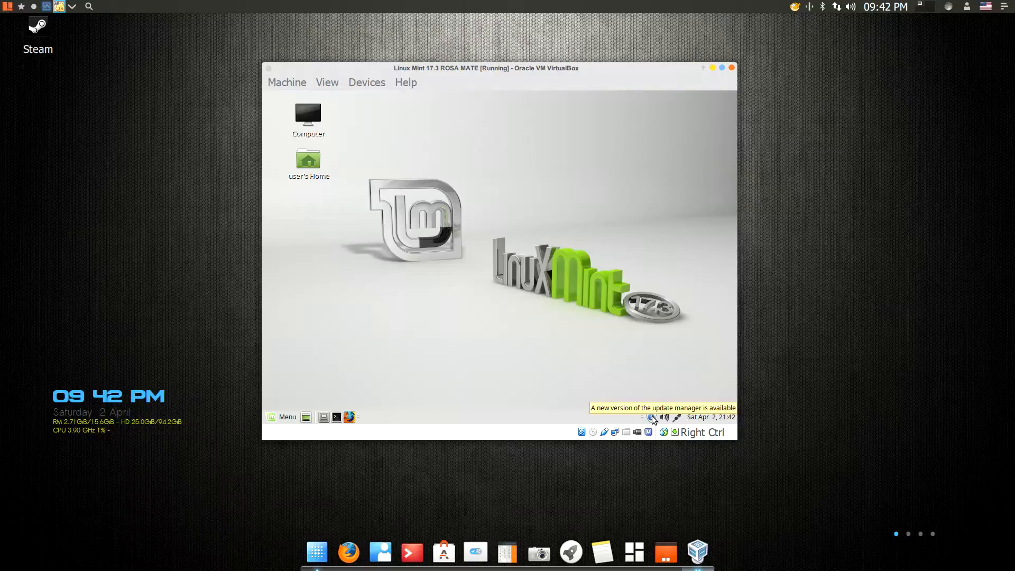
{"action": "left_click", "coordinate": [652, 418]}
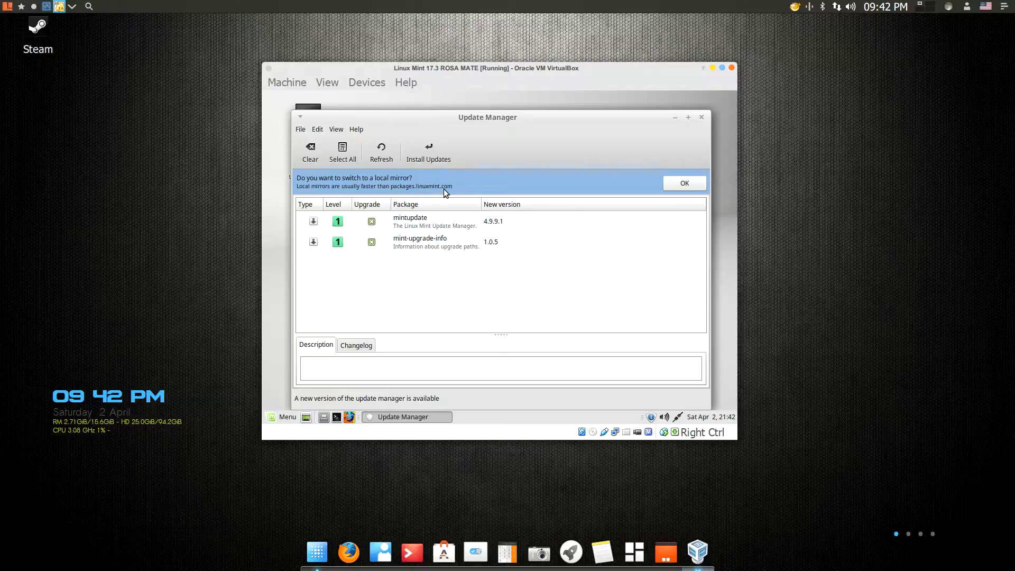
{"action": "left_click", "coordinate": [687, 185]}
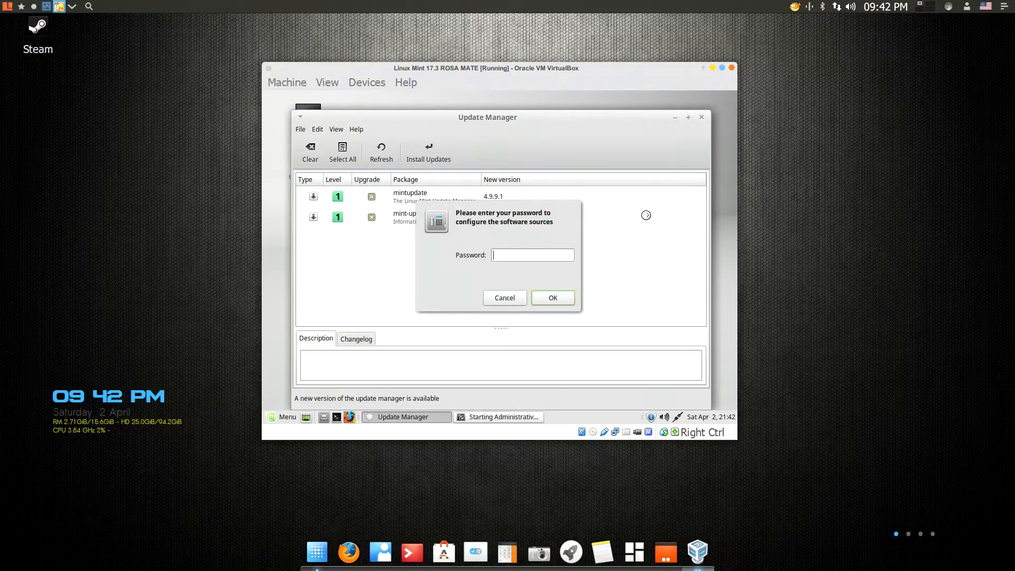
{"action": "type", "text": "*****"}
{"action": "key", "text": "Return"}
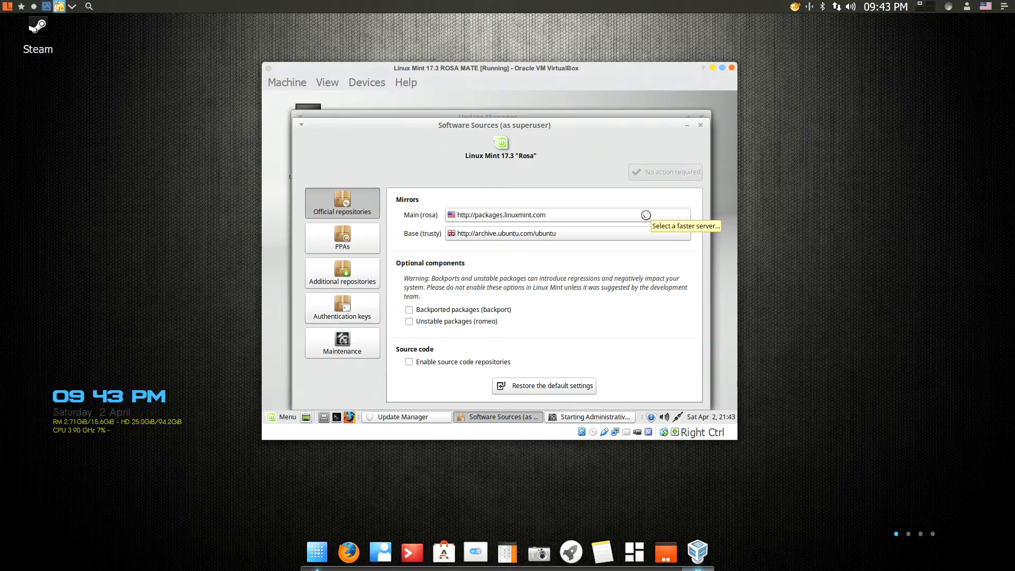
Step: Apply packages.linuxmint.com as the Main (rosa) mirror and update the package cache in Software Sources
{"action": "left_click", "coordinate": [518, 214]}
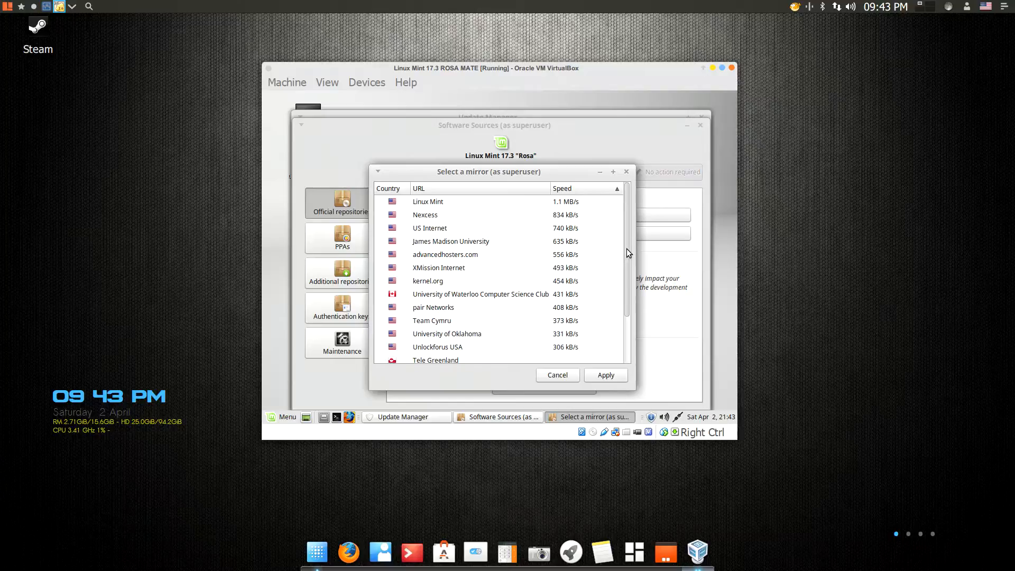
{"action": "left_click_drag", "start_coordinate": [626, 248], "coordinate": [625, 306]}
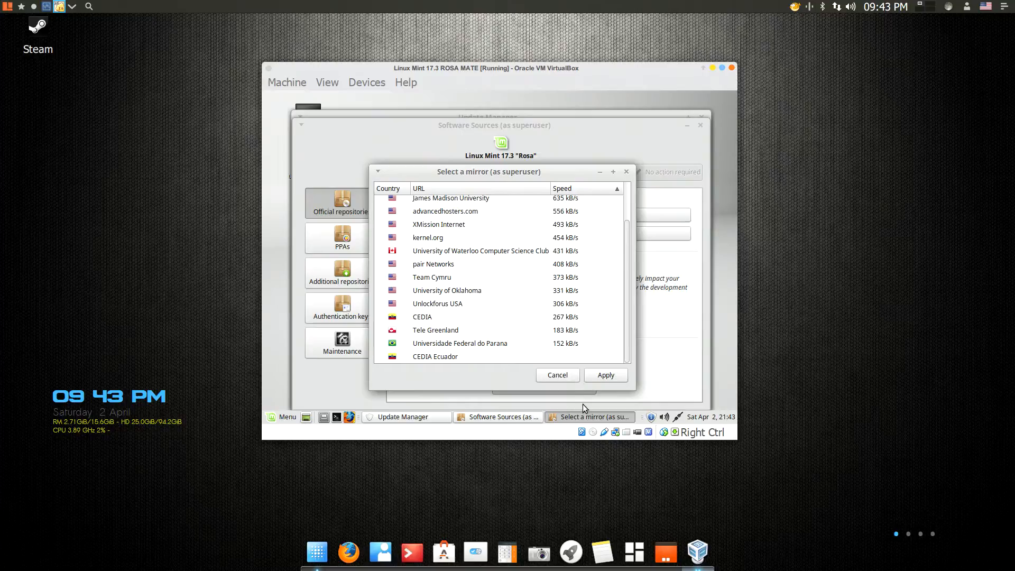
{"action": "left_click", "coordinate": [605, 377]}
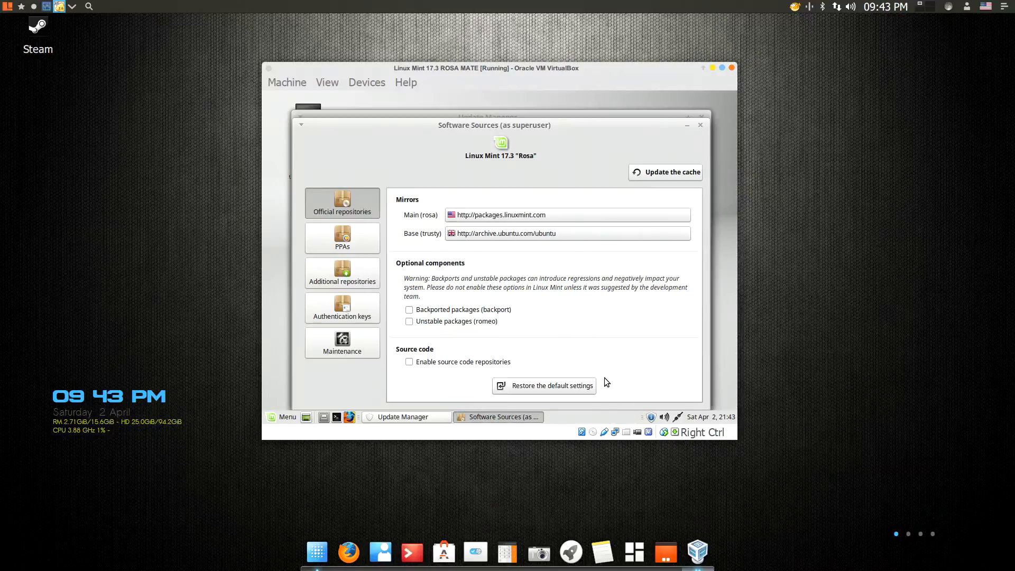
{"action": "left_click", "coordinate": [668, 174]}
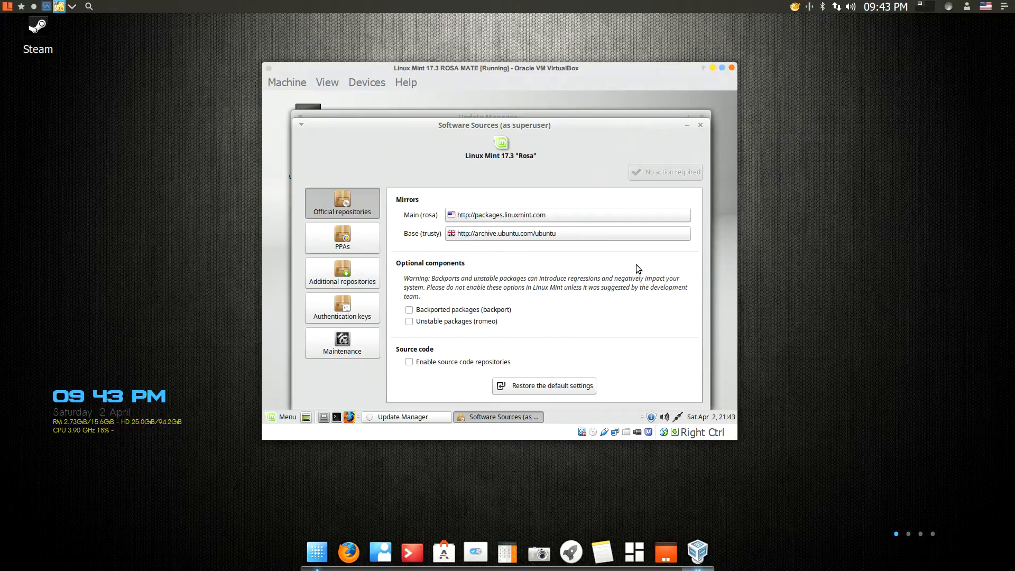
{"action": "left_click", "coordinate": [699, 123]}
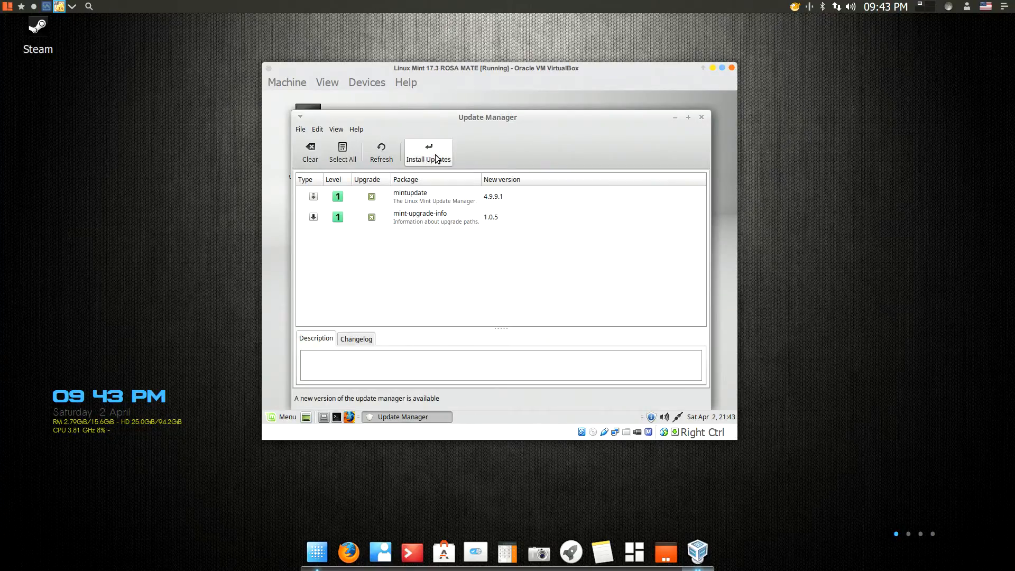
Step: Install the mintupdate and mint-upgrade-info updates, authenticating with the account password
{"action": "left_click", "coordinate": [430, 150]}
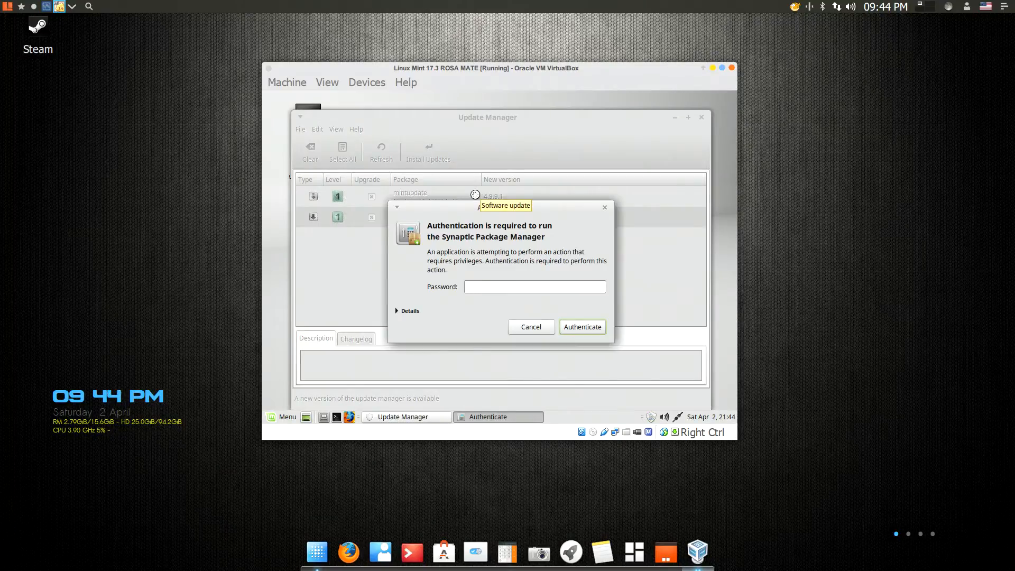
{"action": "type", "text": "*****"}
{"action": "key", "text": "Return"}
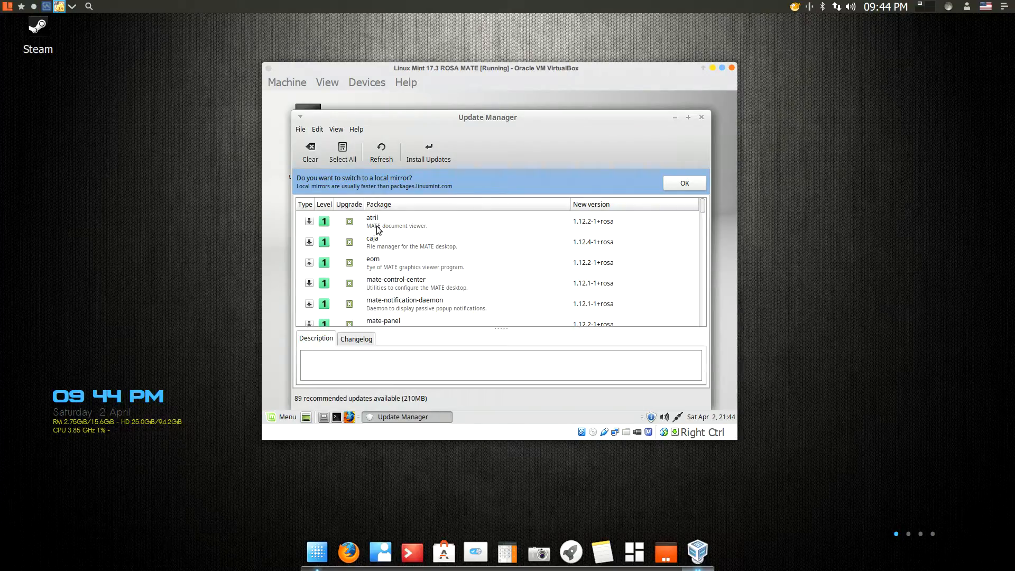
Step: Review and install all recommended system updates, authenticating with the account password, and close the Update Manager when finished
{"action": "left_click_drag", "start_coordinate": [703, 209], "coordinate": [702, 293]}
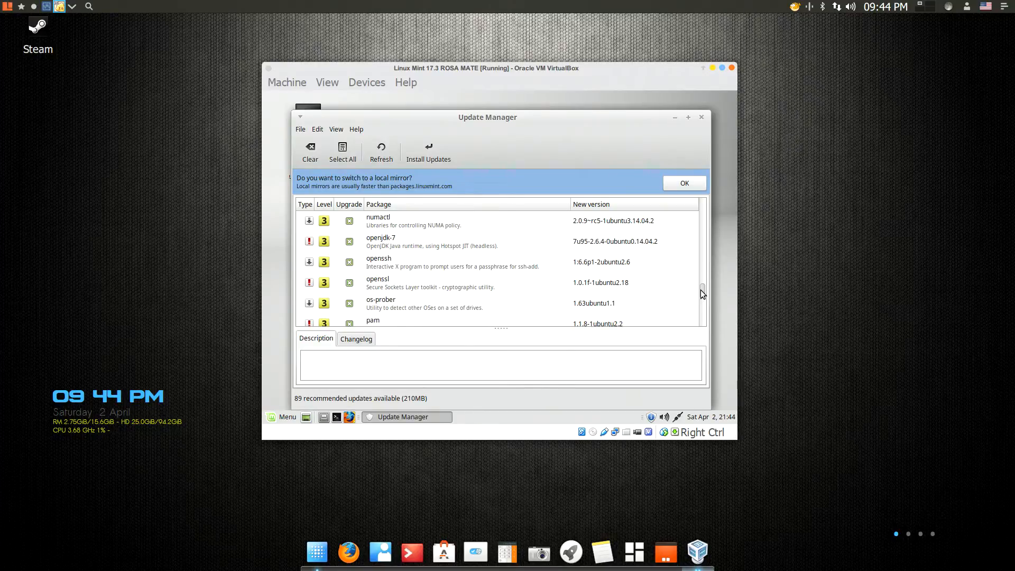
{"action": "left_click_drag", "start_coordinate": [702, 294], "coordinate": [705, 332]}
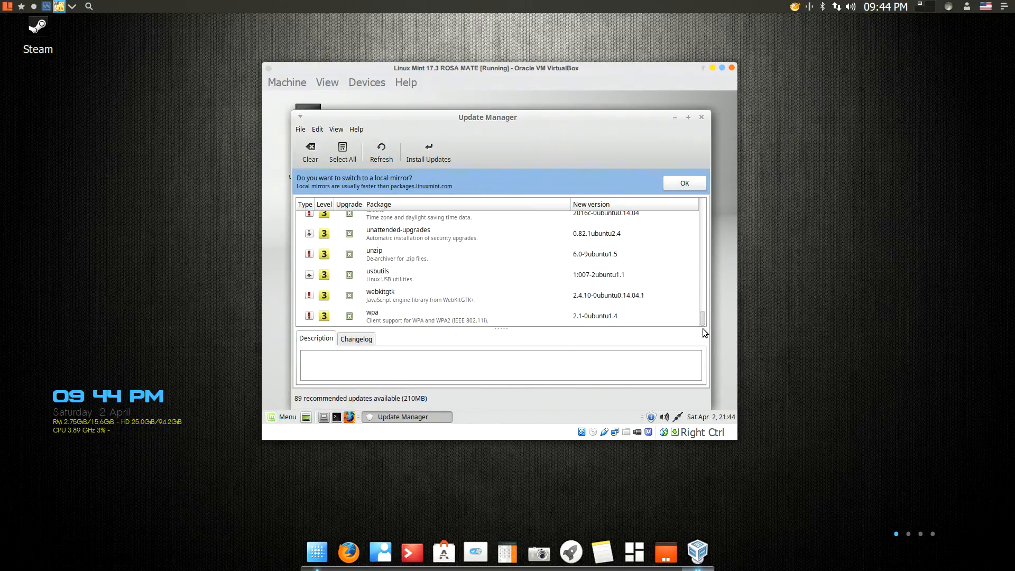
{"action": "left_click", "coordinate": [426, 156]}
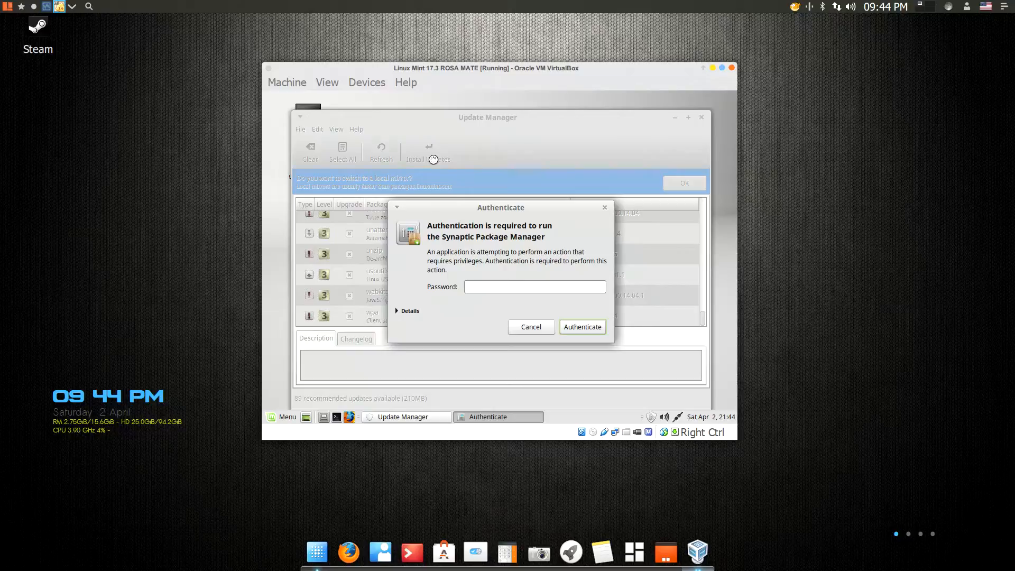
{"action": "type", "text": "•••••"}
{"action": "key", "text": "Return"}
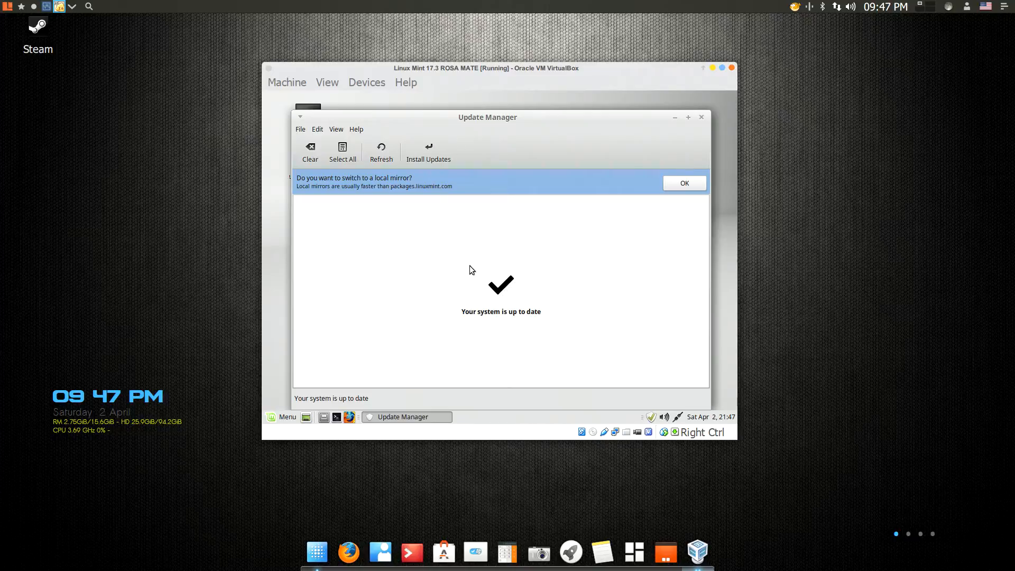
{"action": "left_click", "coordinate": [702, 117]}
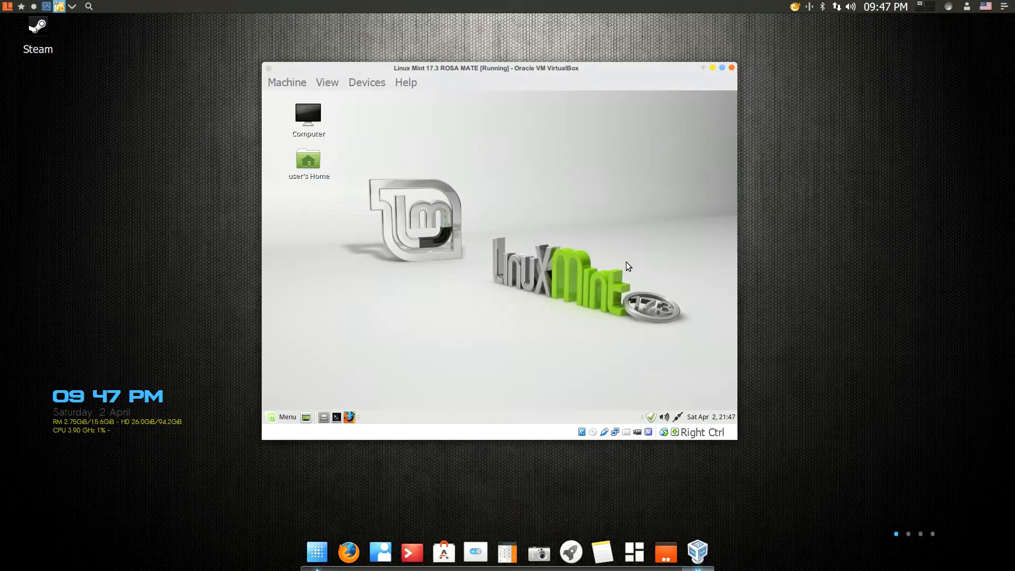
Step: Switch the Linux Mint virtual machine window to fullscreen mode
{"action": "key", "text": "ctrl+f"}
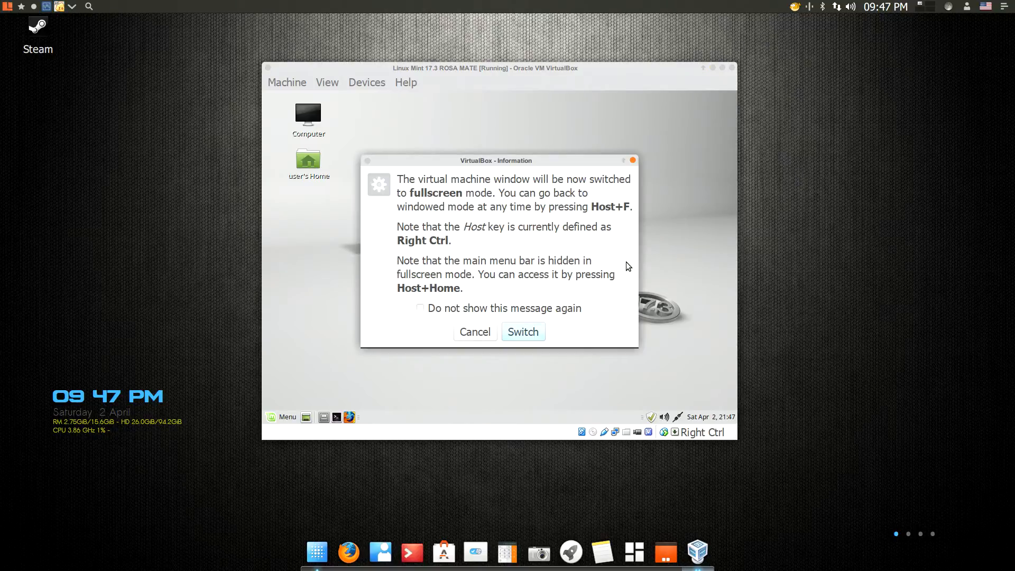
{"action": "left_click", "coordinate": [511, 333]}
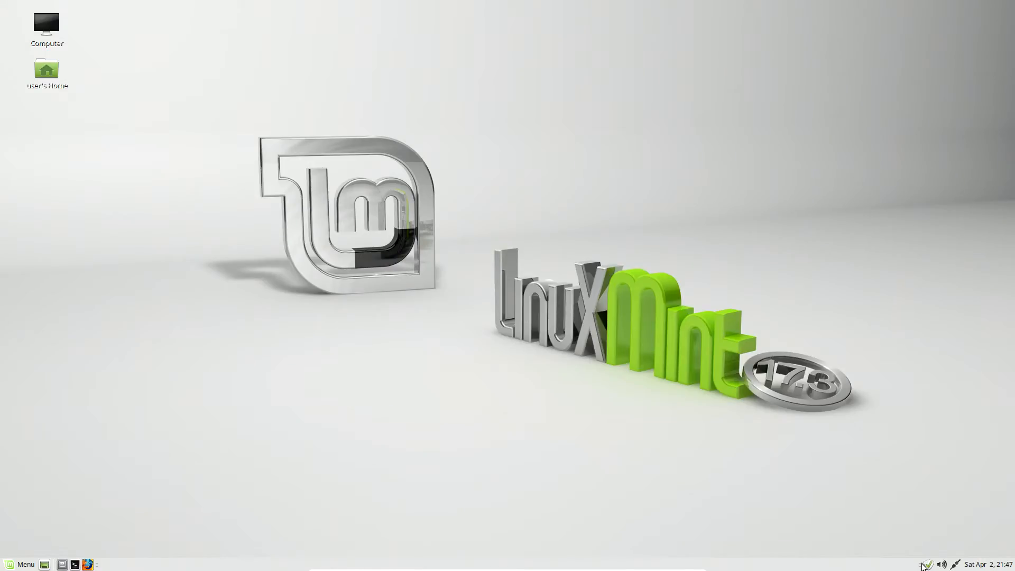
{"action": "mouse_move", "coordinate": [929, 566]}
Step: Look through the font settings and available desktop backgrounds in Appearance Preferences, leaving them as they are
{"action": "right_click", "coordinate": [459, 212]}
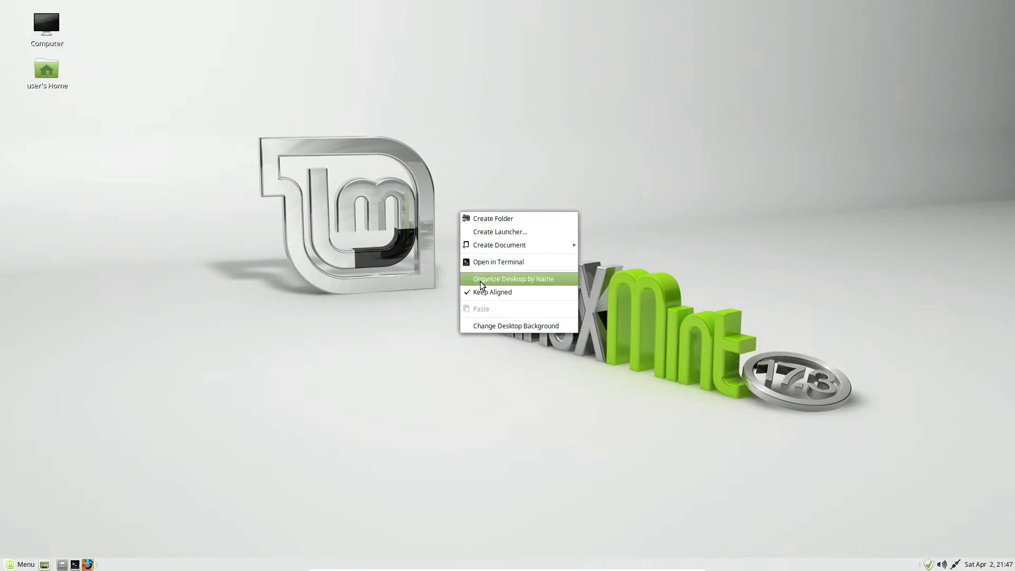
{"action": "left_click", "coordinate": [481, 330]}
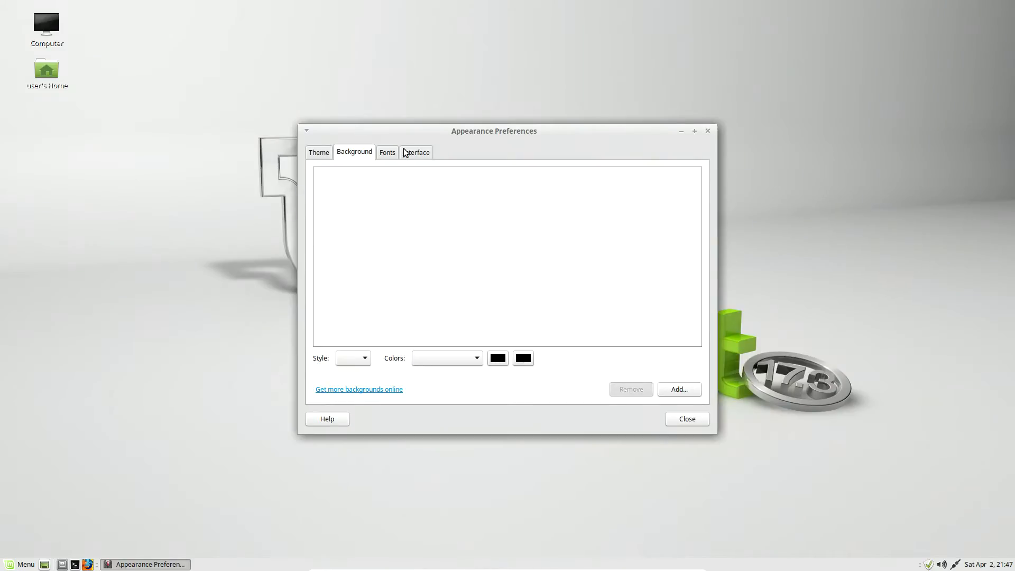
{"action": "left_click", "coordinate": [391, 153]}
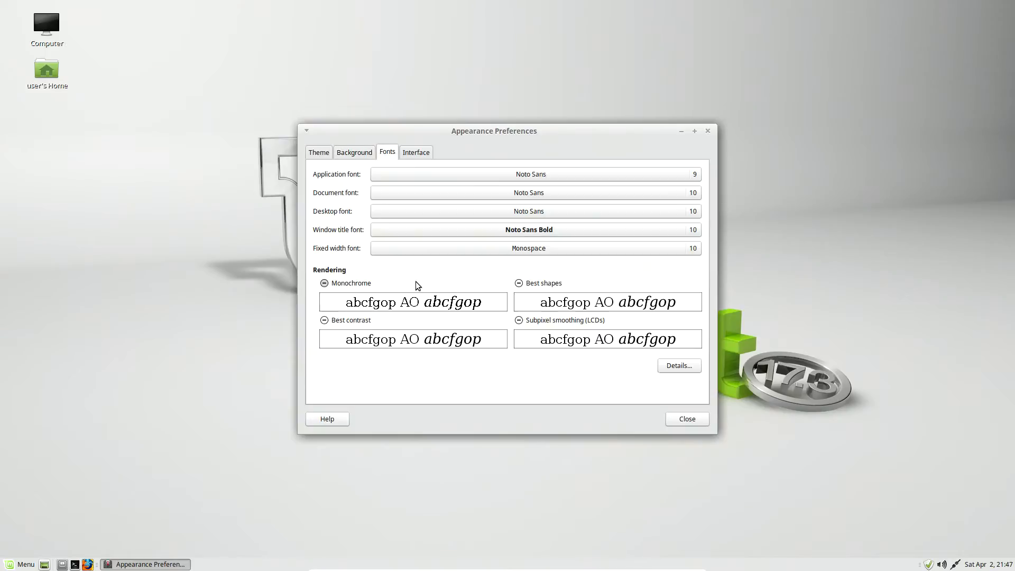
{"action": "left_click", "coordinate": [347, 154]}
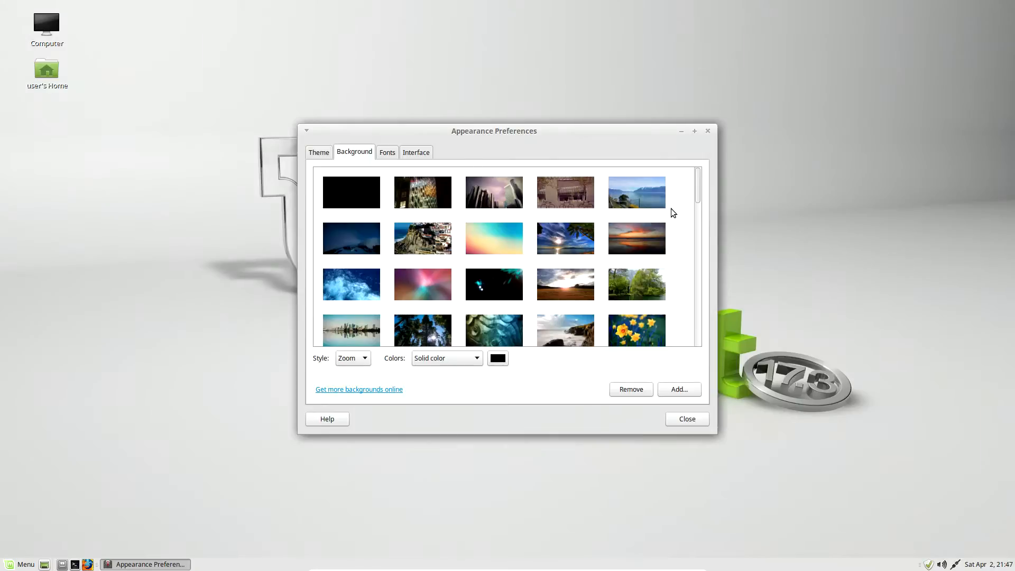
{"action": "left_click_drag", "start_coordinate": [698, 186], "coordinate": [699, 202]}
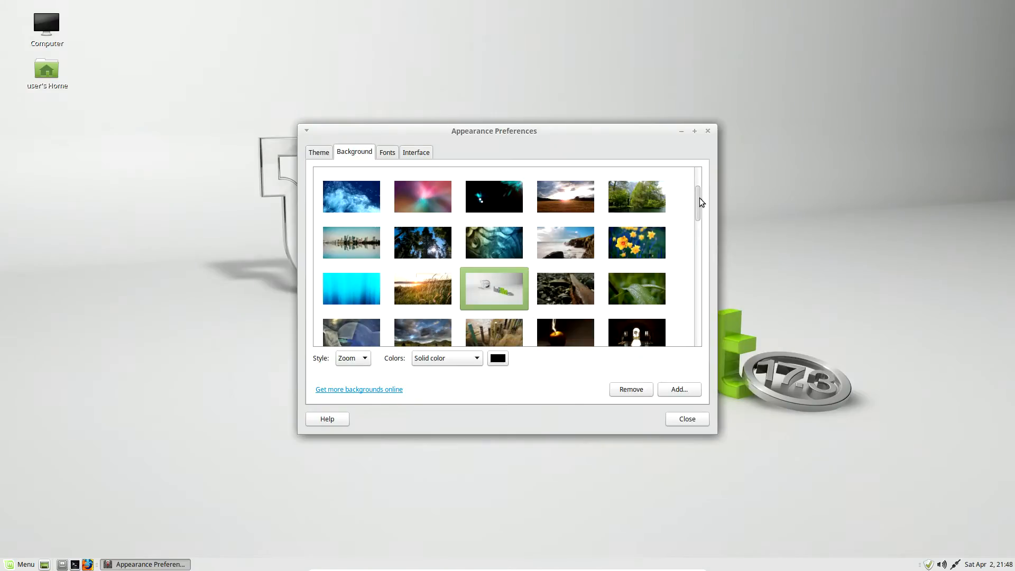
{"action": "scroll", "coordinate": [701, 203], "scroll_direction": "down", "scroll_amount": 5}
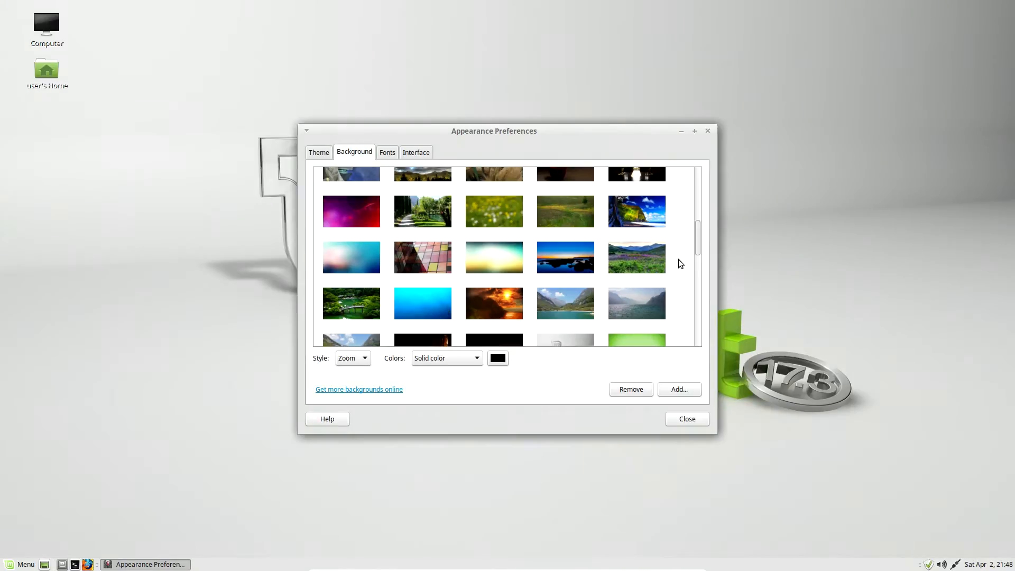
{"action": "left_click_drag", "start_coordinate": [696, 235], "coordinate": [675, 169]}
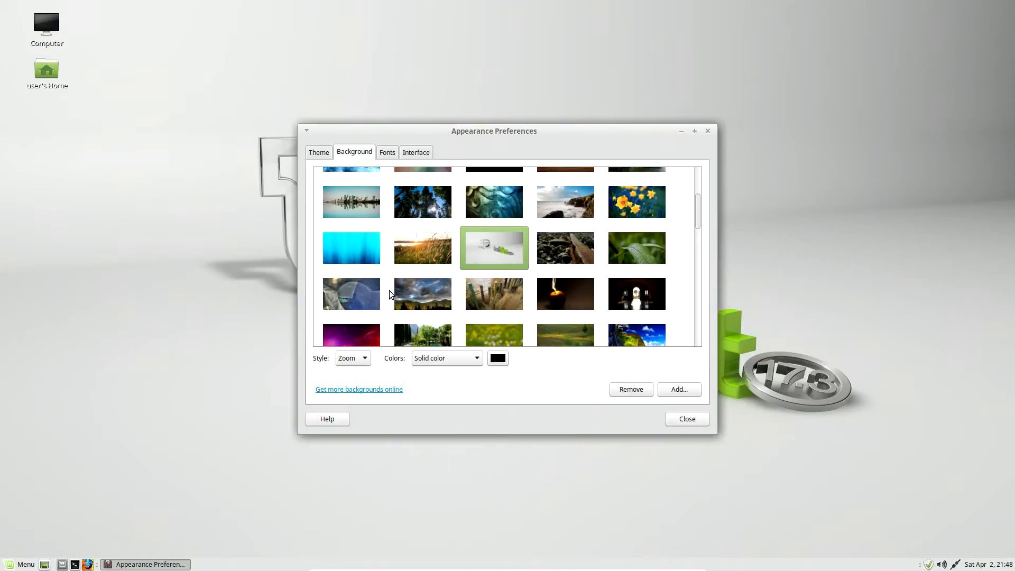
{"action": "scroll", "coordinate": [606, 323], "scroll_direction": "down", "scroll_amount": 2}
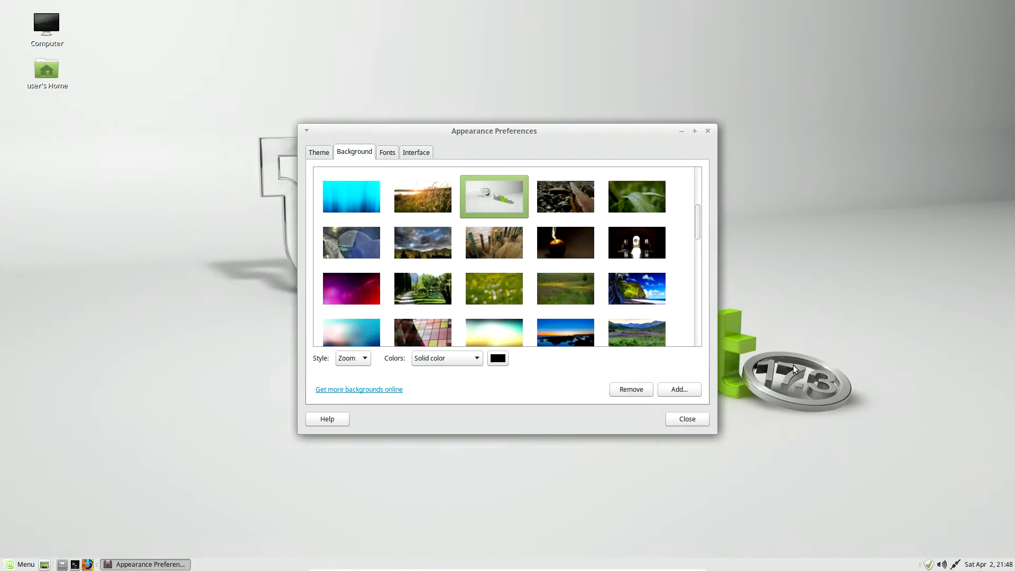
{"action": "left_click", "coordinate": [687, 419]}
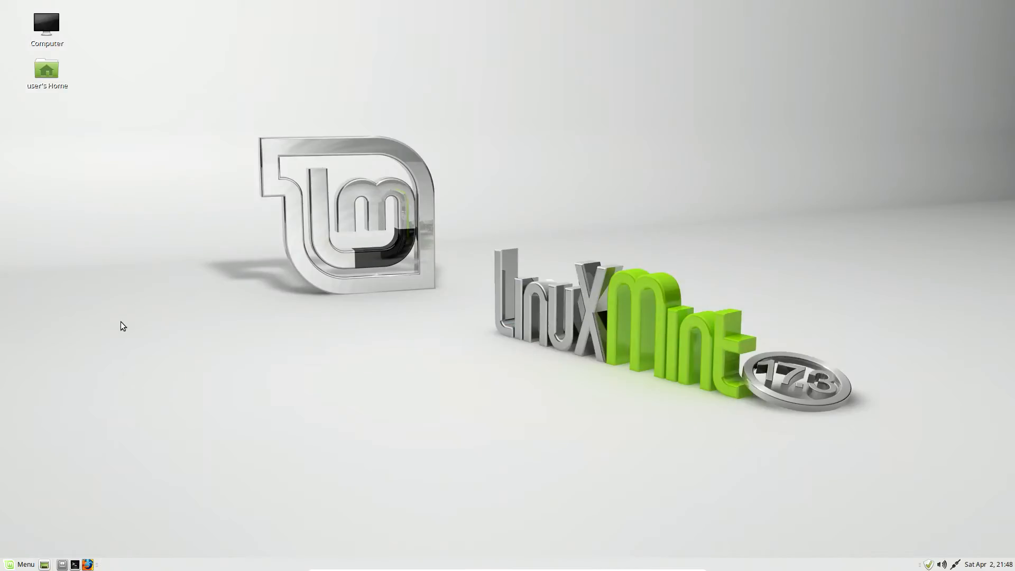
Step: Open the user's home folder in a maximized window and show its hidden files
{"action": "double_click", "coordinate": [45, 70]}
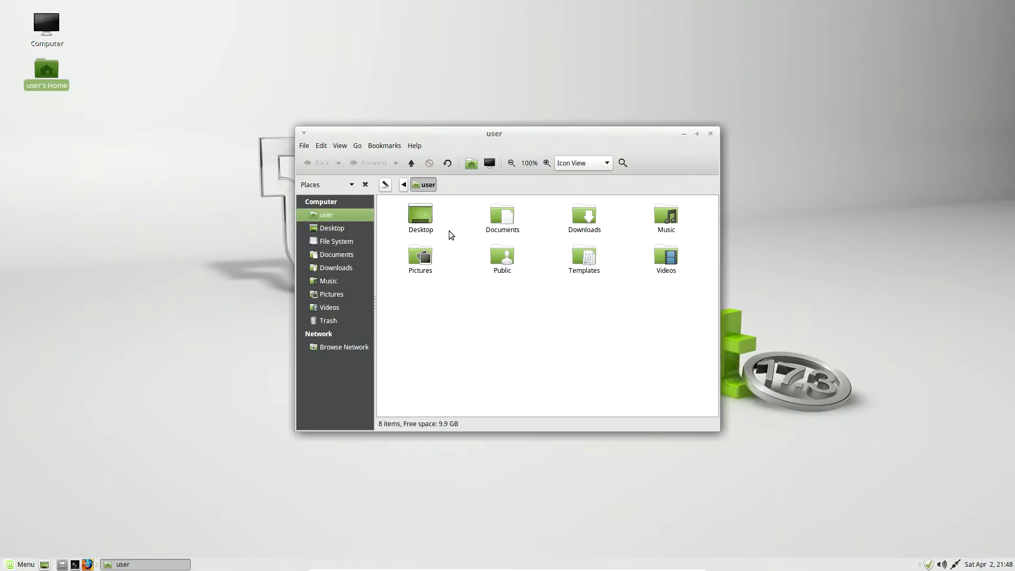
{"action": "left_click", "coordinate": [697, 134]}
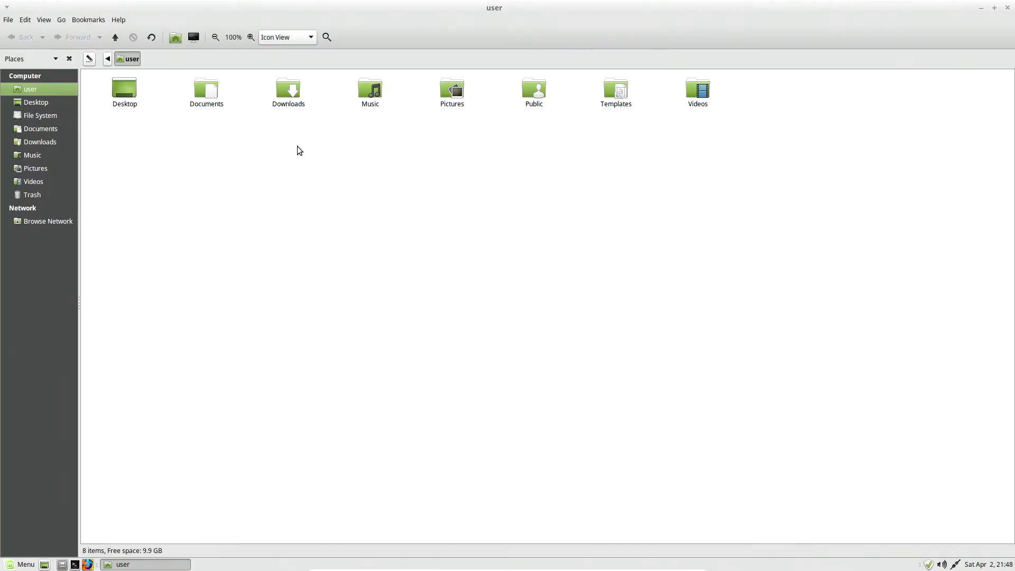
{"action": "left_click", "coordinate": [44, 20]}
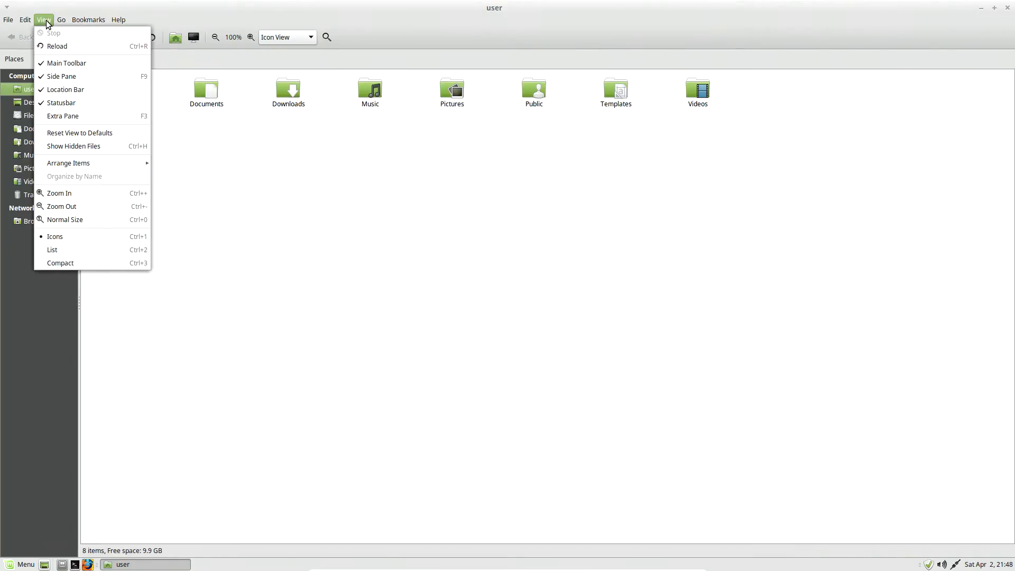
{"action": "left_click", "coordinate": [79, 145]}
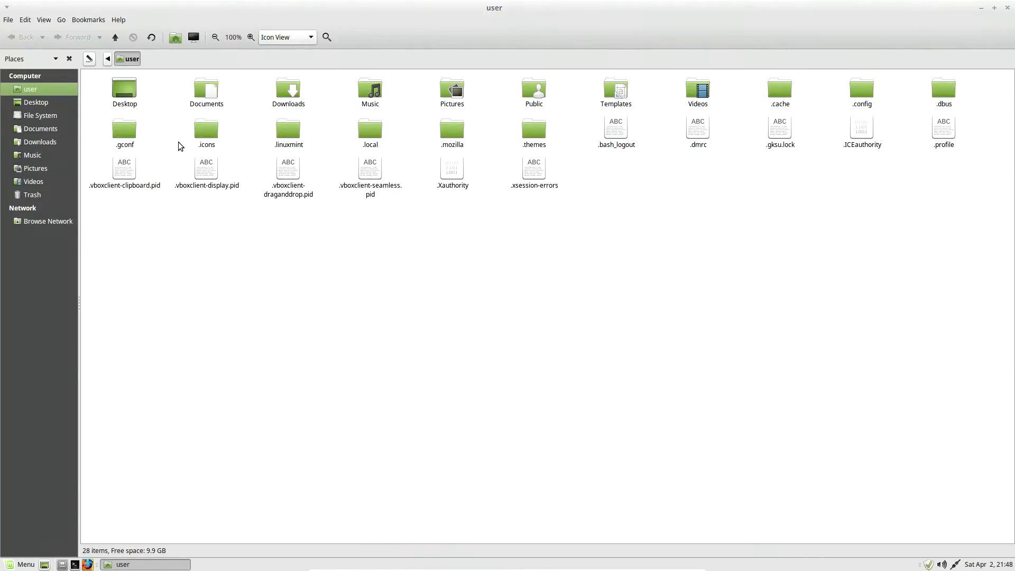
Step: Inspect the contents of the hidden .config folder and the .dmrc file in the home folder
{"action": "double_click", "coordinate": [864, 94]}
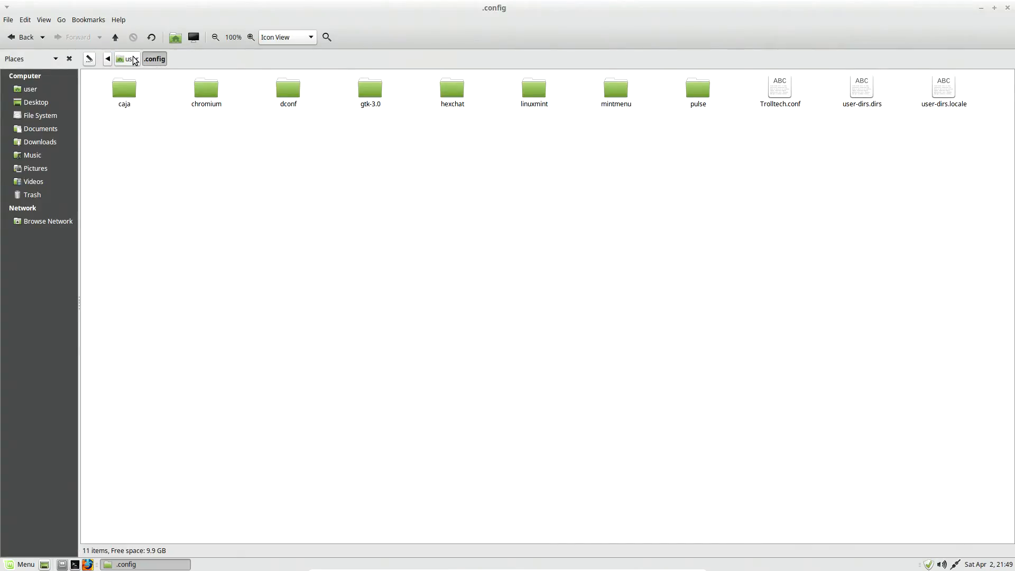
{"action": "left_click", "coordinate": [23, 38]}
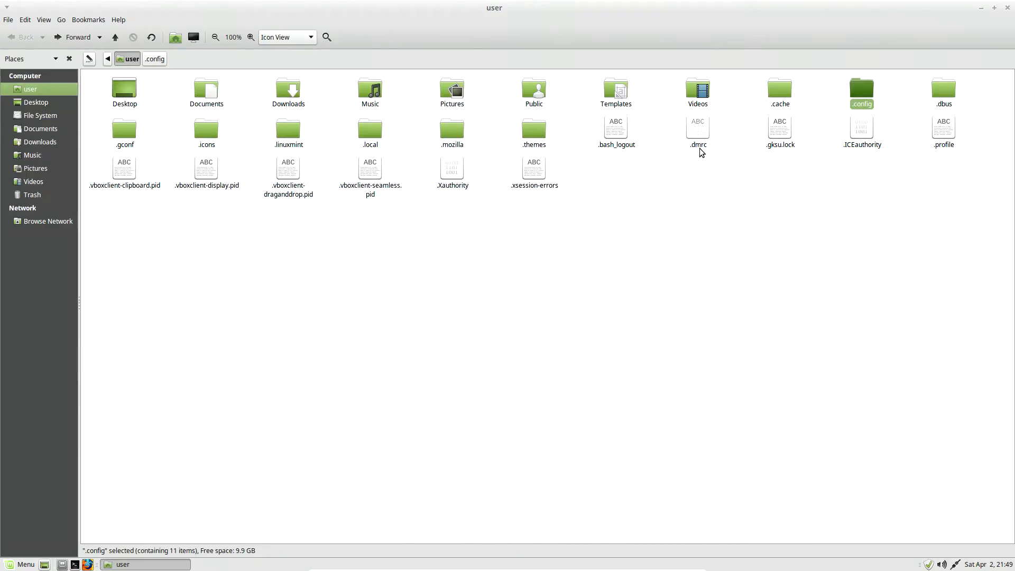
{"action": "double_click", "coordinate": [701, 129]}
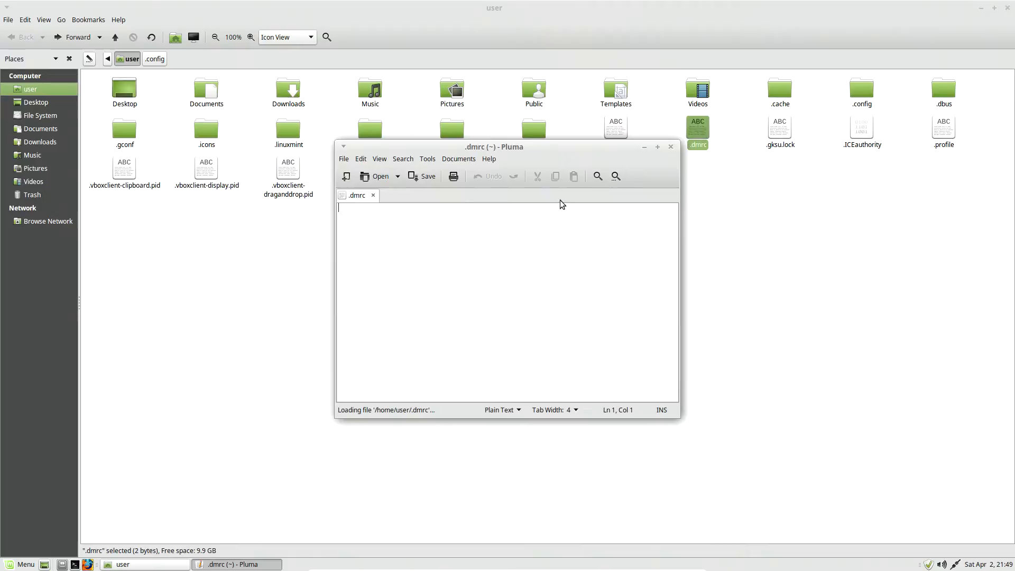
{"action": "left_click", "coordinate": [671, 147]}
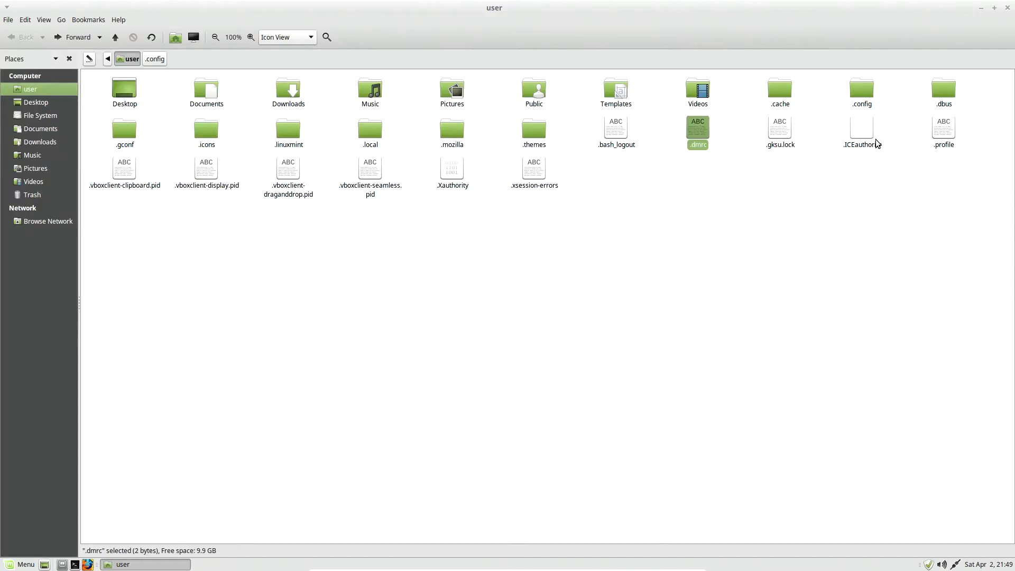
Step: Inspect the contents of the .profile file in the home folder, and close both the text editor and the file manager
{"action": "double_click", "coordinate": [950, 130]}
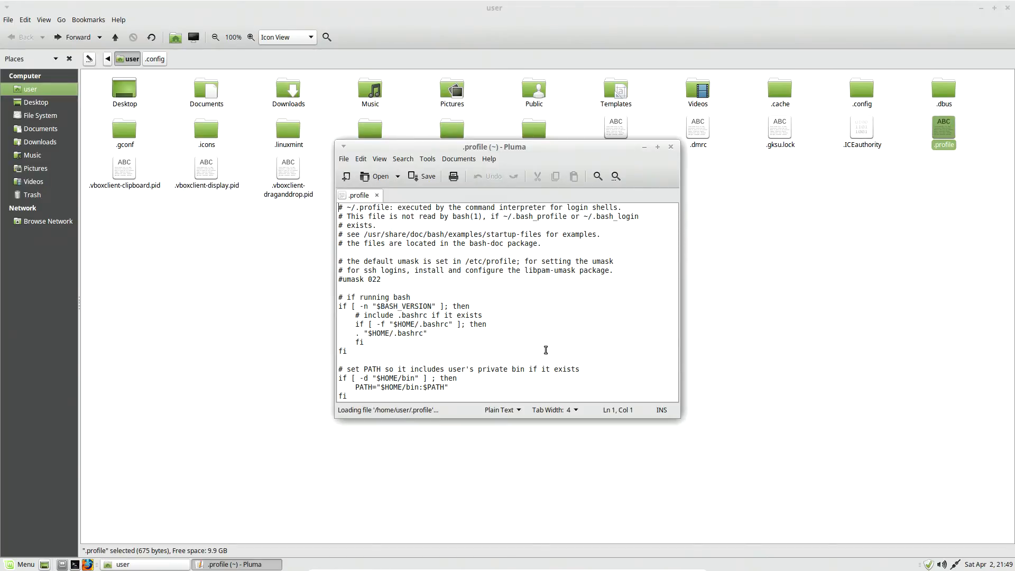
{"action": "left_click", "coordinate": [670, 147]}
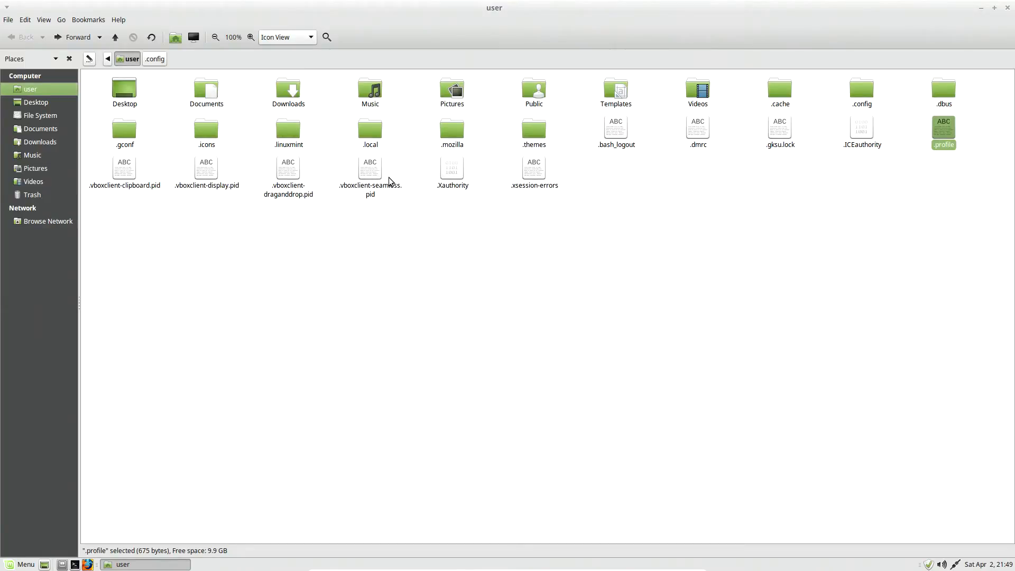
{"action": "left_click", "coordinate": [1007, 9]}
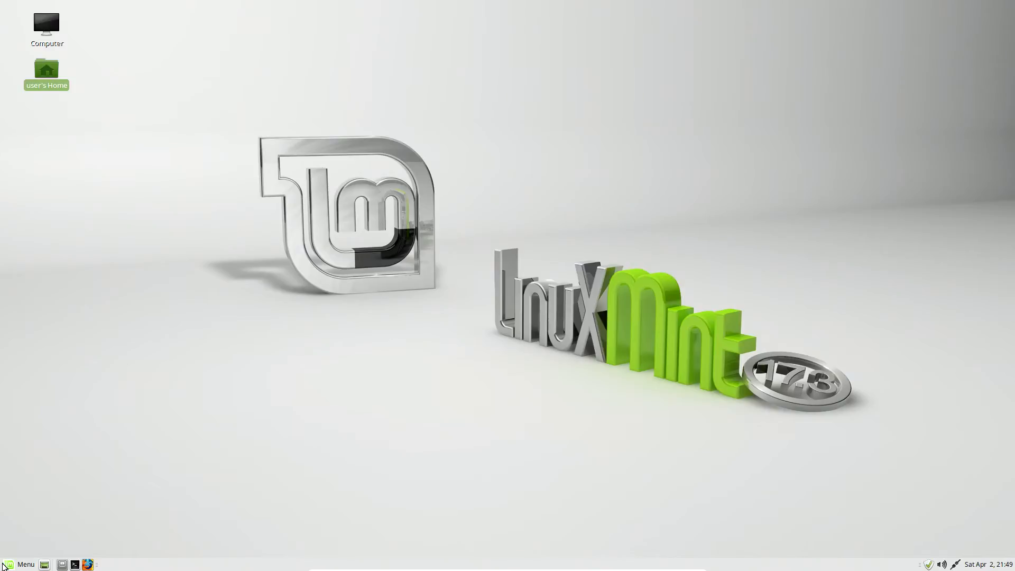
Step: Look through the complete list of installed applications in the desktop's main menu
{"action": "left_click", "coordinate": [8, 564]}
{"action": "mouse_move", "coordinate": [134, 334]}
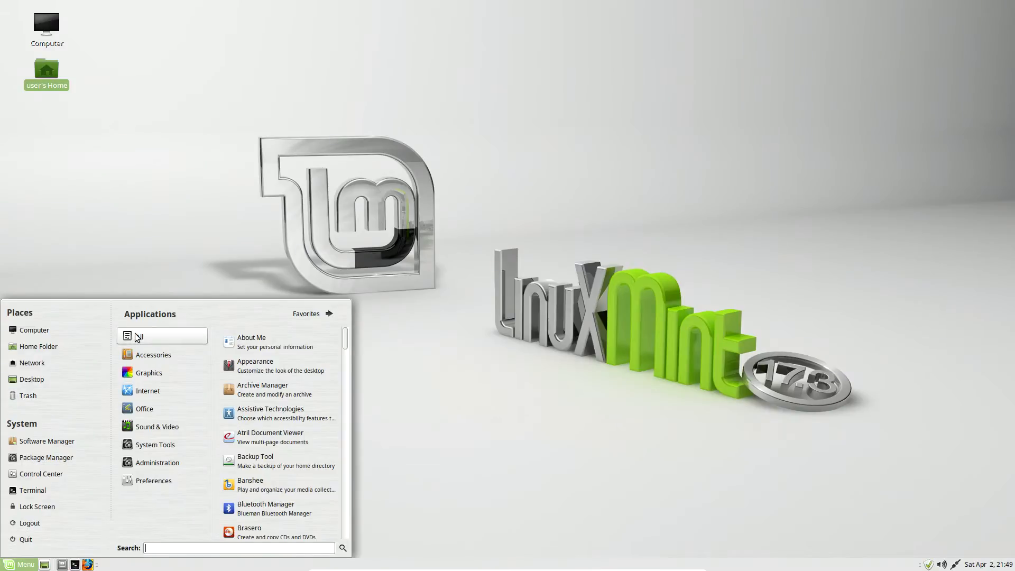
{"action": "scroll", "coordinate": [259, 412], "scroll_direction": "down", "scroll_amount": 8}
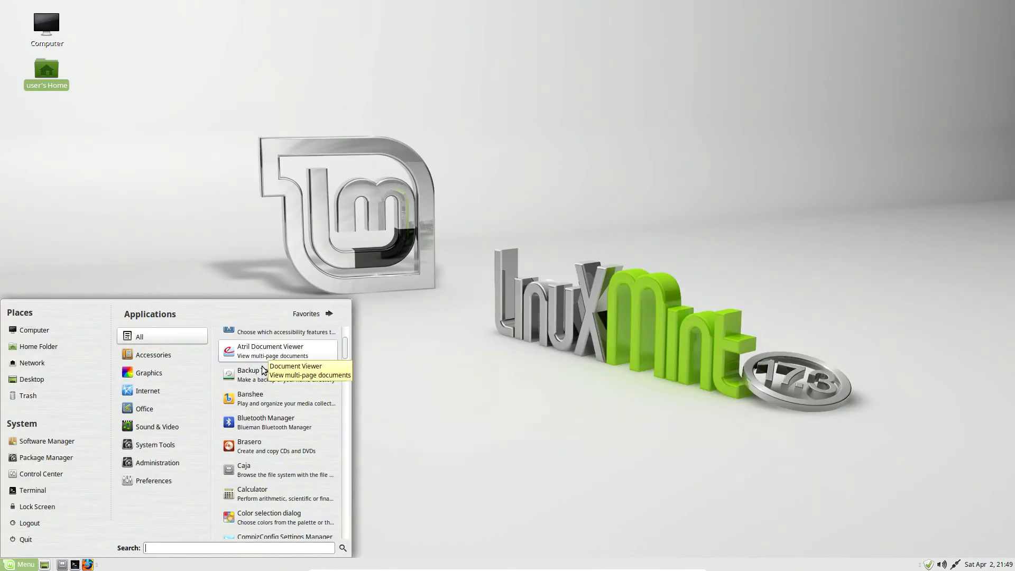
{"action": "scroll", "coordinate": [241, 447], "scroll_direction": "down", "scroll_amount": 10}
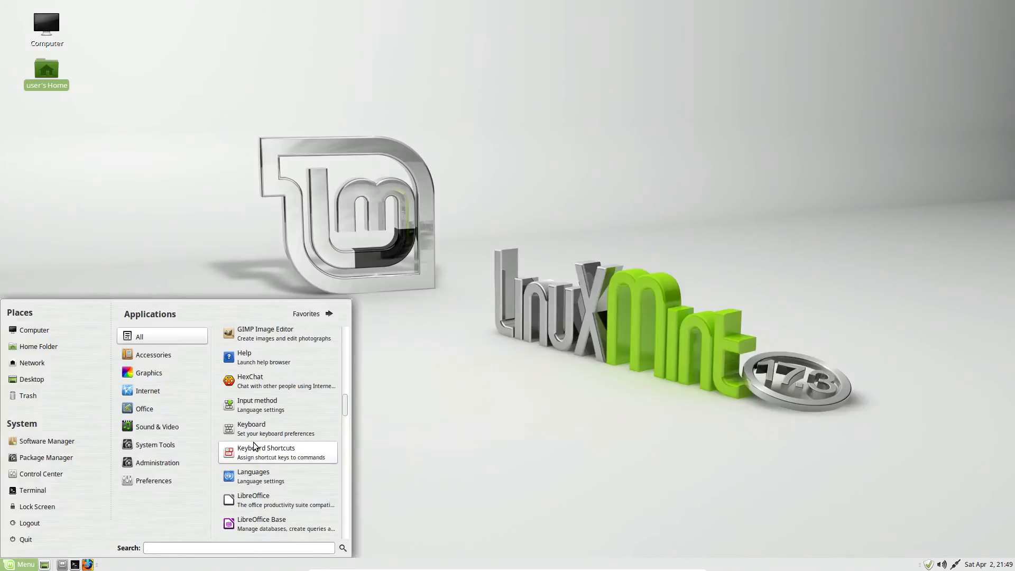
{"action": "scroll", "coordinate": [254, 442], "scroll_direction": "down", "scroll_amount": 10}
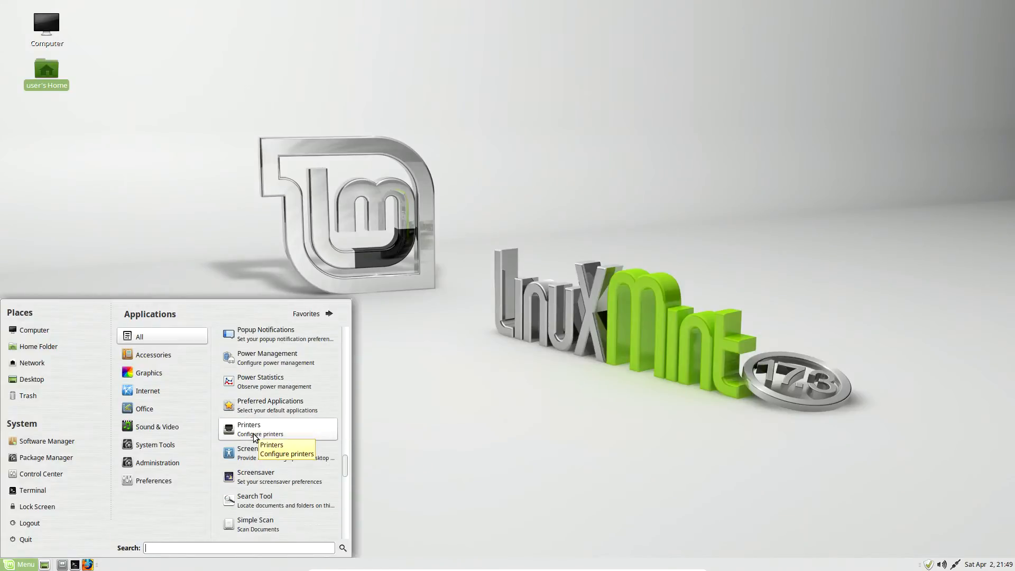
{"action": "scroll", "coordinate": [253, 433], "scroll_direction": "down", "scroll_amount": 8}
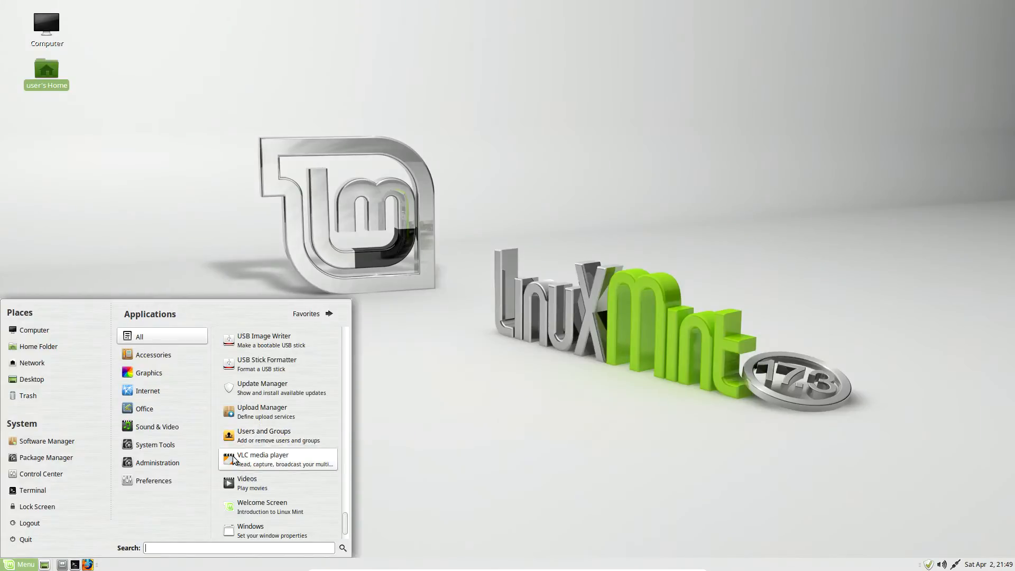
Step: Launch Firefox in a maximized window and dismiss the Reader View notice
{"action": "left_click", "coordinate": [87, 564]}
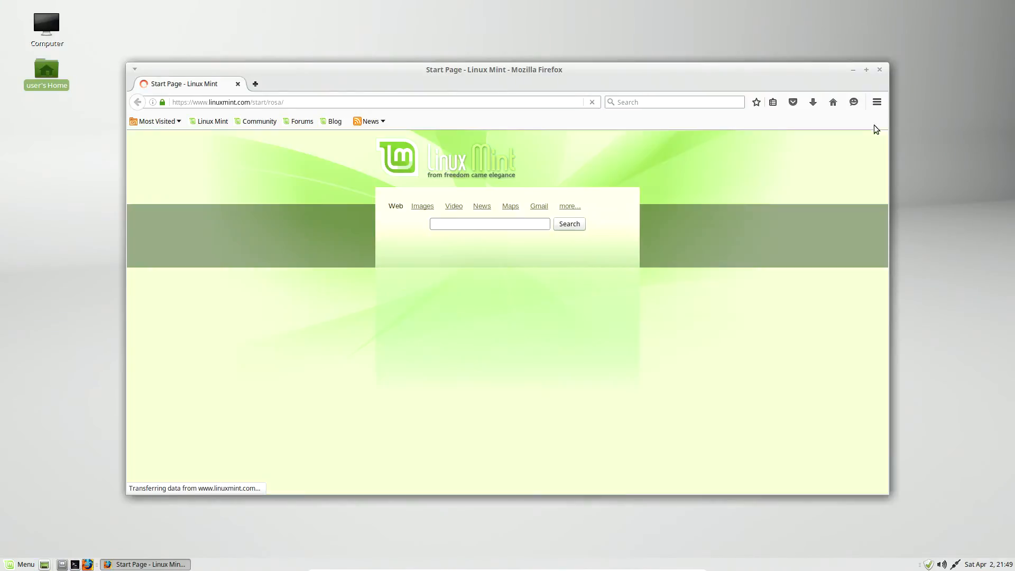
{"action": "left_click", "coordinate": [866, 70]}
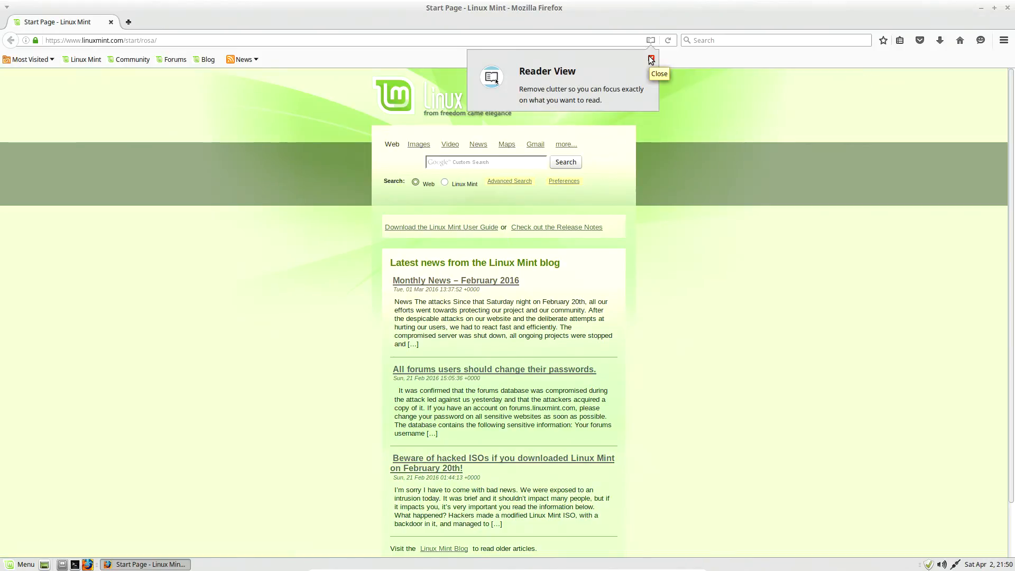
{"action": "left_click", "coordinate": [651, 58]}
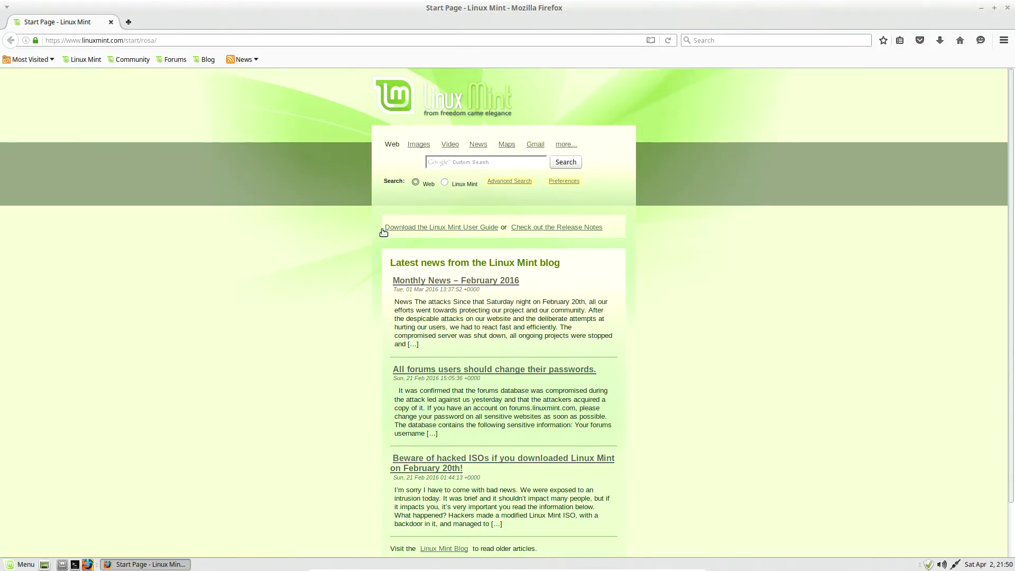
Step: Review Firefox's General preferences, go back to the home page, and close the browser with all its tabs
{"action": "left_click", "coordinate": [1003, 40]}
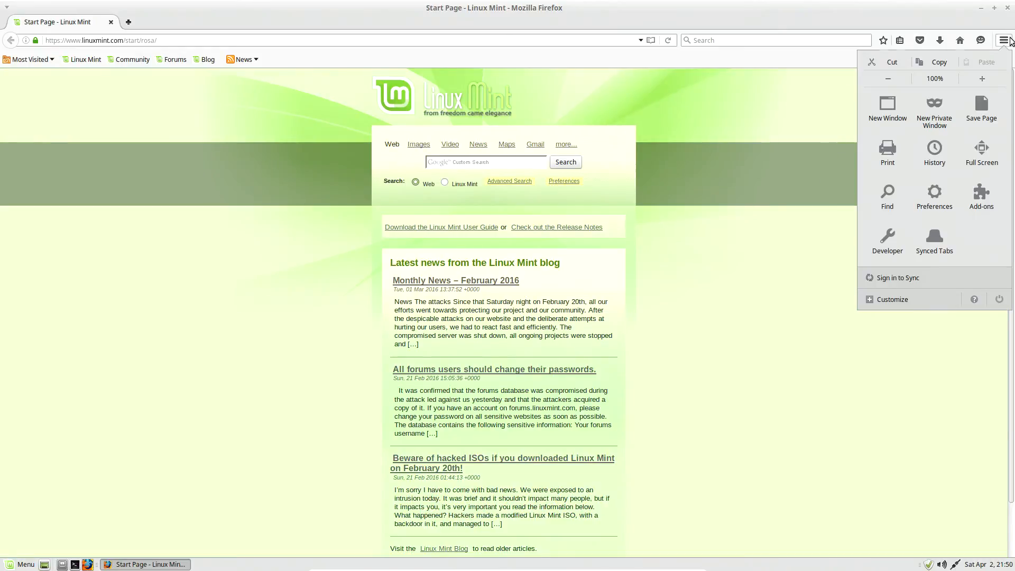
{"action": "left_click", "coordinate": [933, 195]}
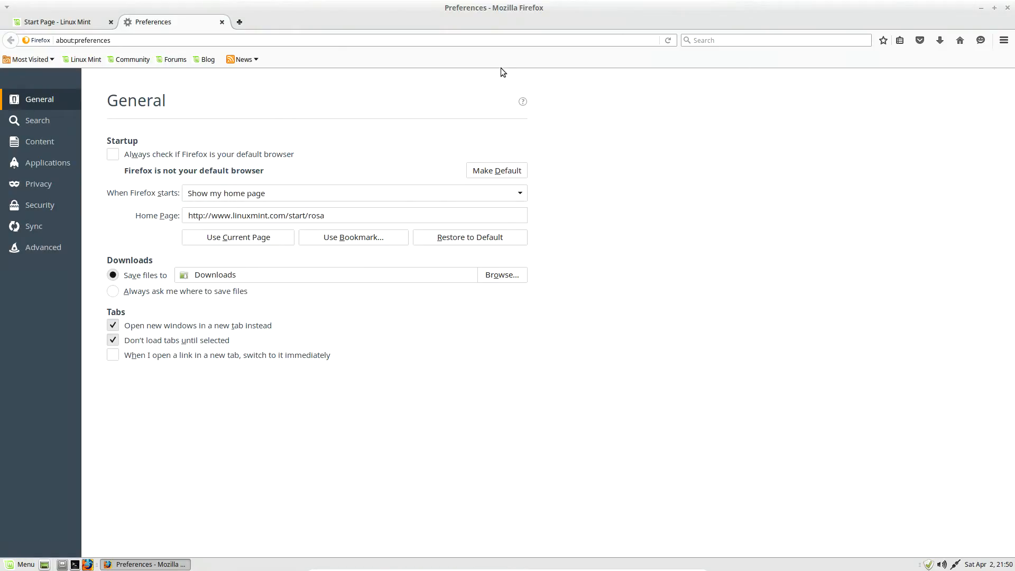
{"action": "left_click", "coordinate": [960, 41]}
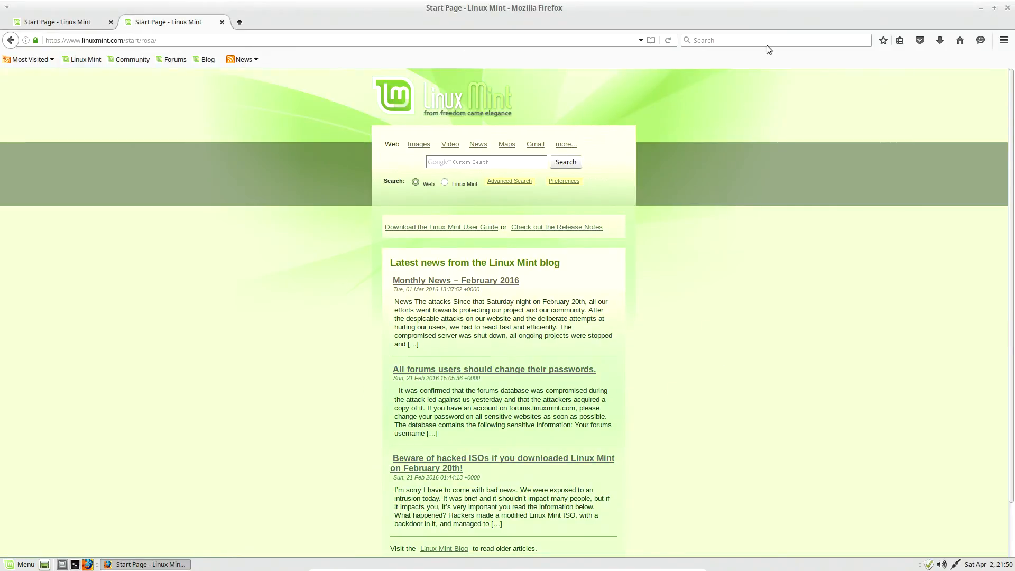
{"action": "left_click", "coordinate": [1007, 8]}
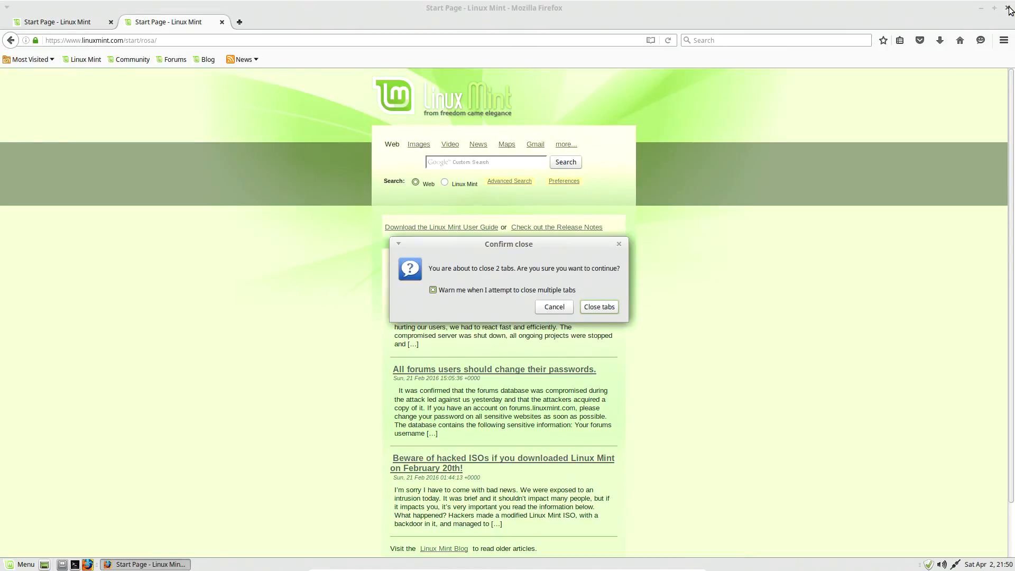
{"action": "left_click", "coordinate": [602, 306]}
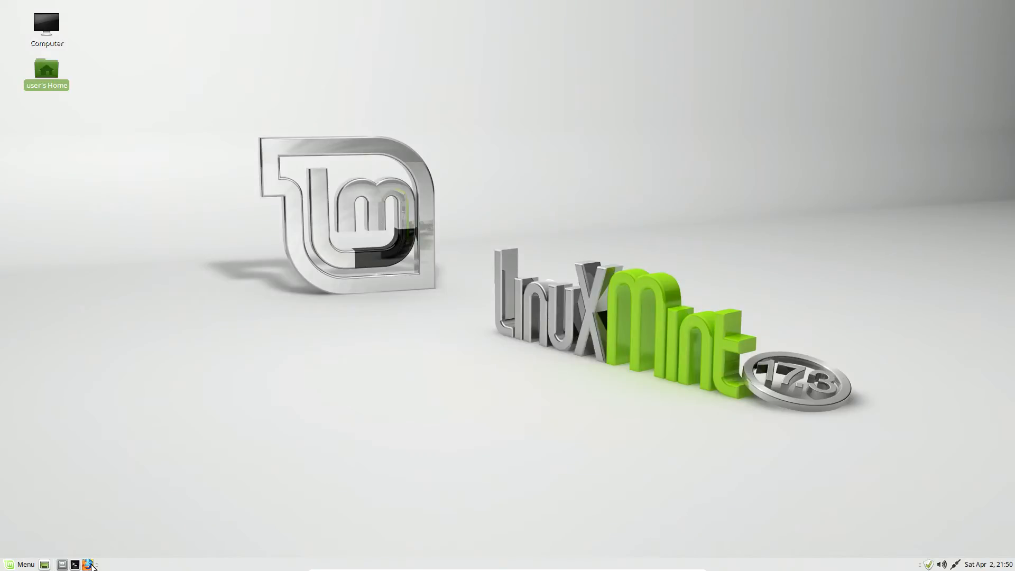
Step: Reopen Firefox to view the Newbie Questions section of the Linux Mint Forums, and close the browser
{"action": "left_click", "coordinate": [87, 564]}
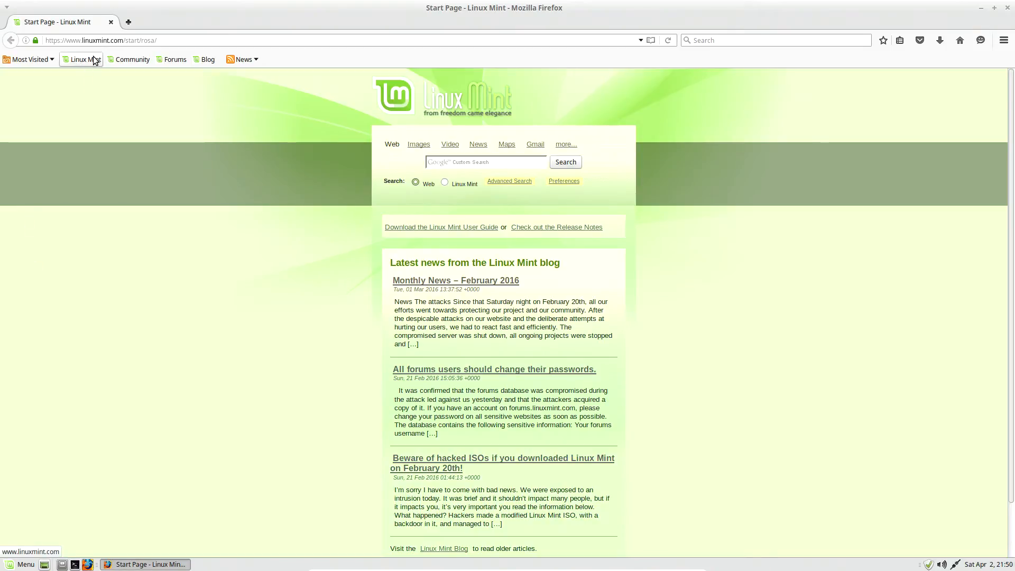
{"action": "left_click", "coordinate": [179, 59]}
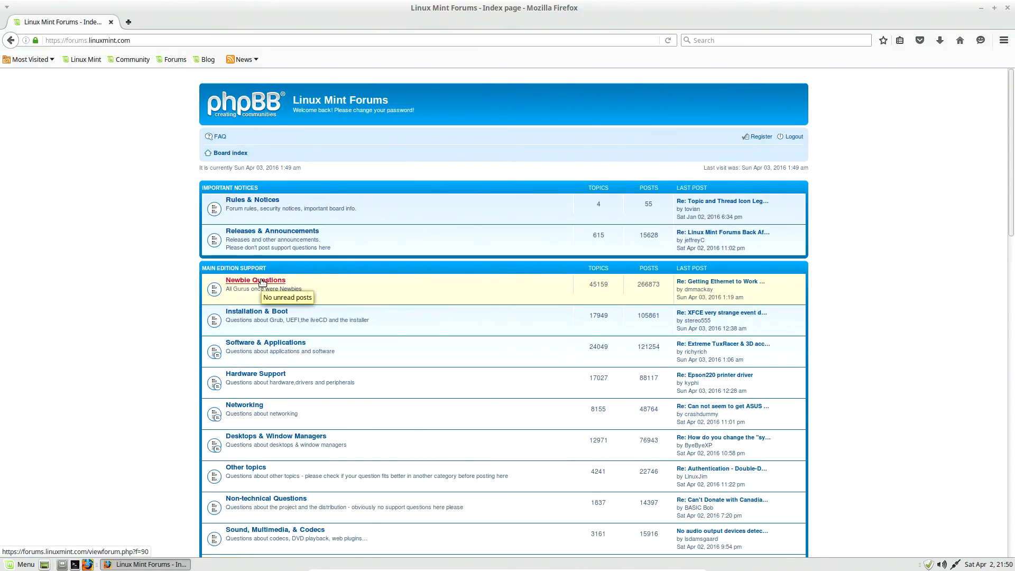
{"action": "left_click", "coordinate": [262, 281]}
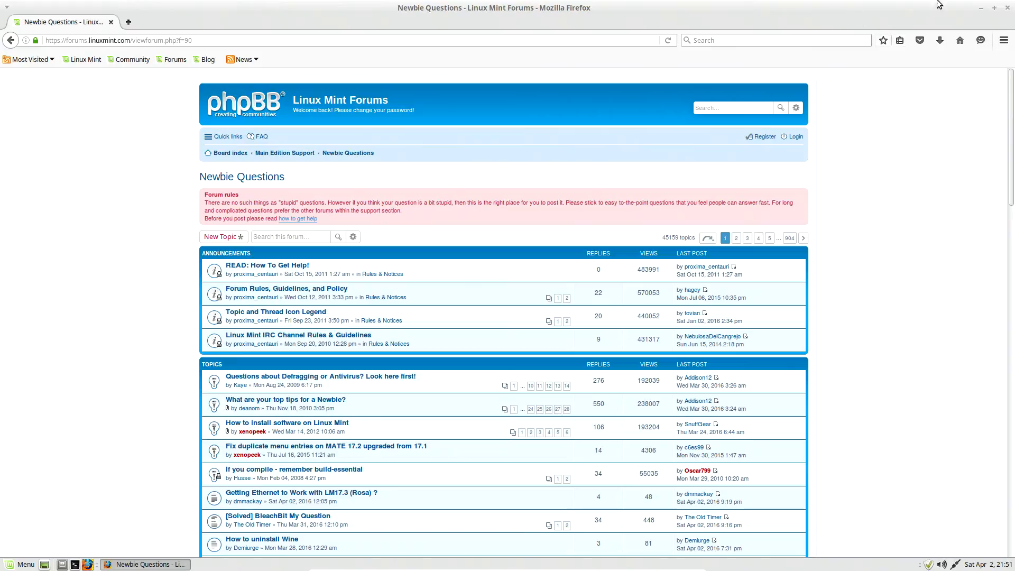
{"action": "left_click", "coordinate": [1003, 8]}
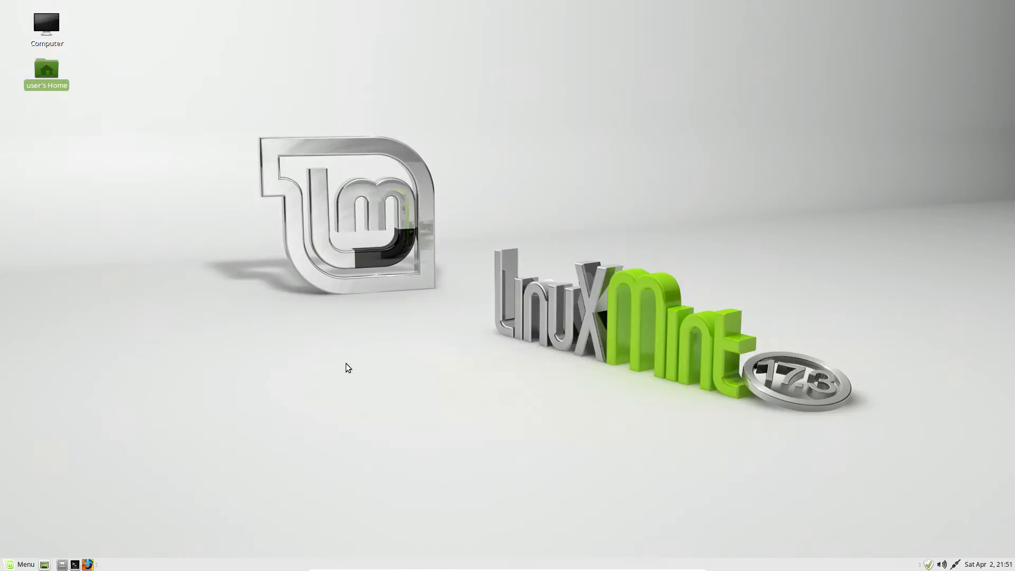
{"action": "left_click", "coordinate": [11, 564]}
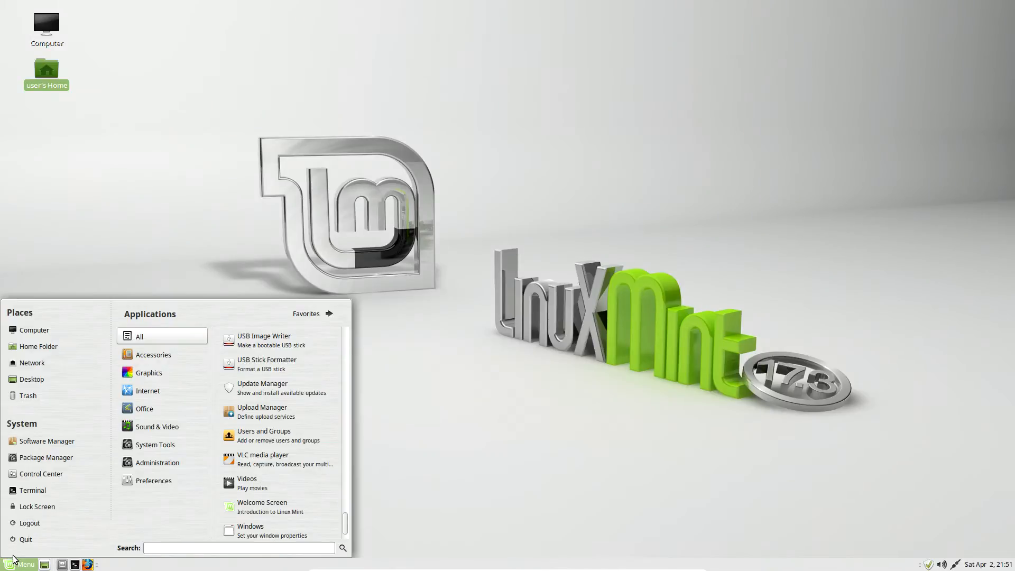
{"action": "left_click", "coordinate": [621, 189]}
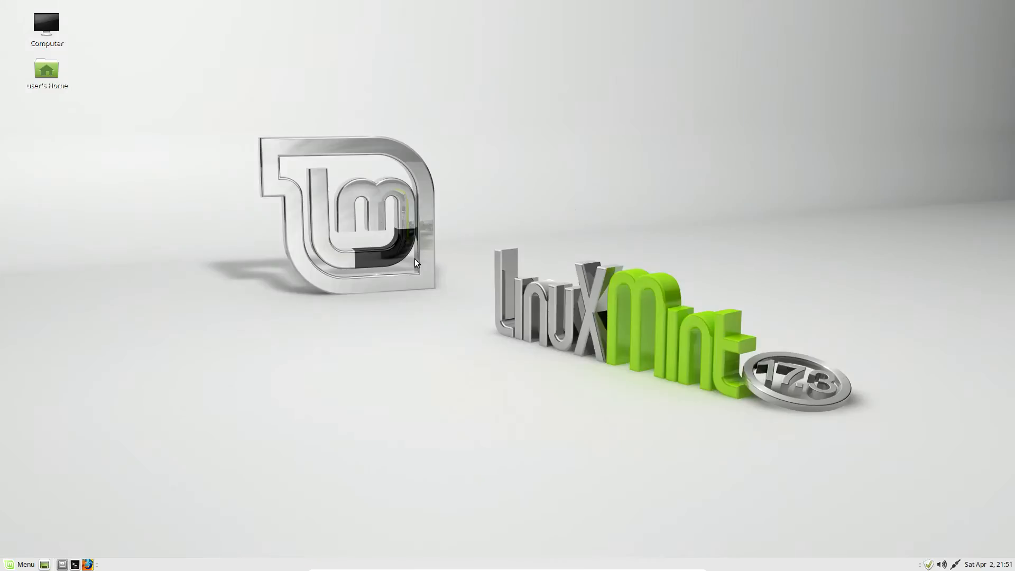
Step: Launch the Package Manager, authenticate with the administrator password, and dismiss the Quick Introduction dialog
{"action": "left_click", "coordinate": [13, 565]}
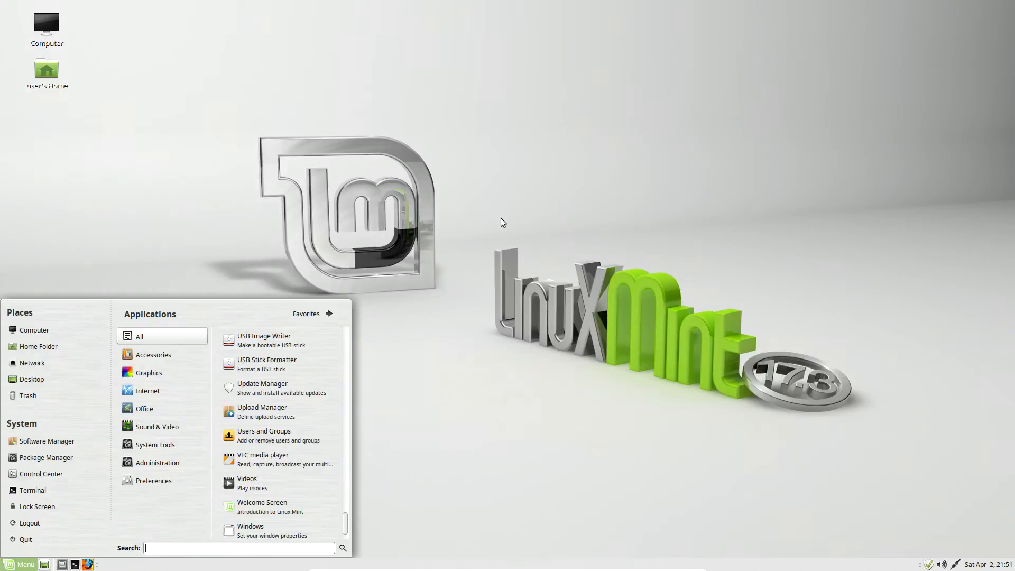
{"action": "left_click", "coordinate": [42, 458]}
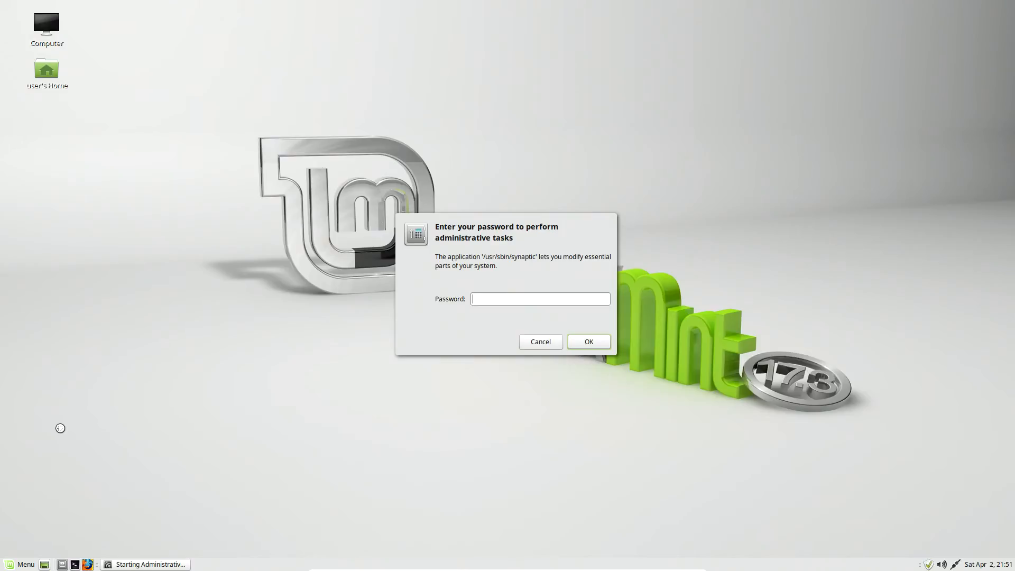
{"action": "key", "text": "Return"}
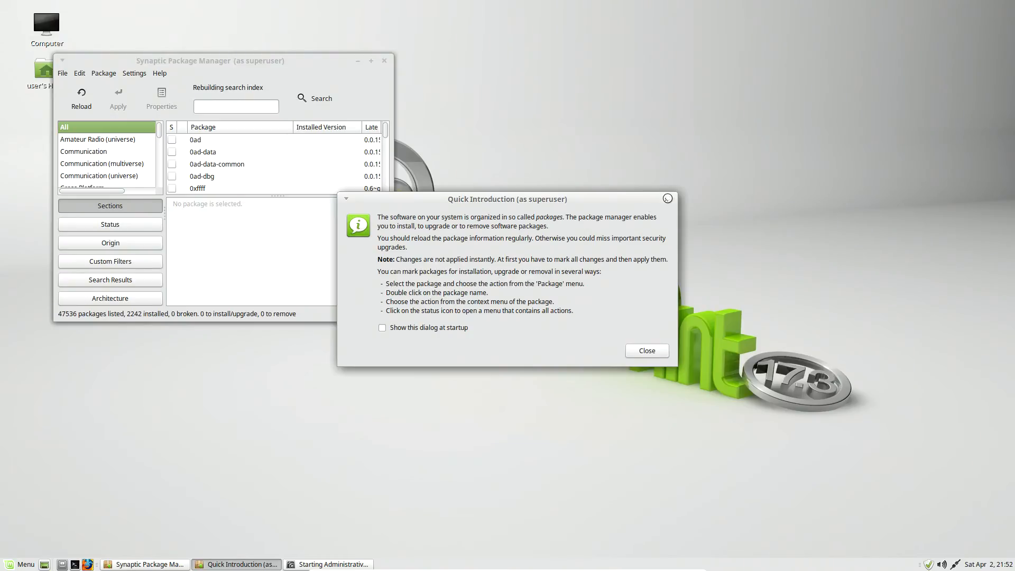
{"action": "left_click", "coordinate": [645, 352]}
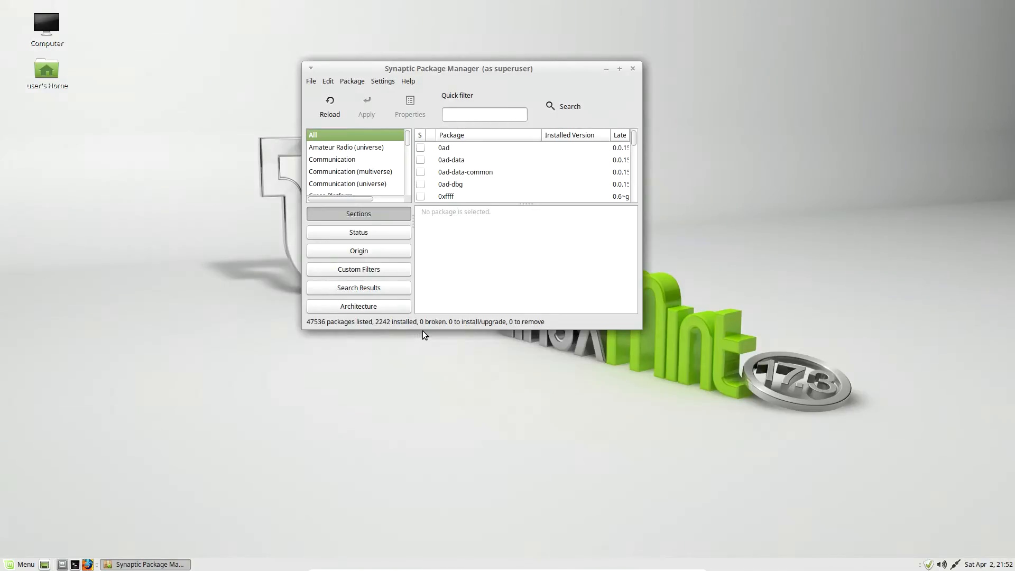
Step: Check the package search dialog without searching, and examine the full package list from its start down to the hunspell packages
{"action": "left_click", "coordinate": [569, 106]}
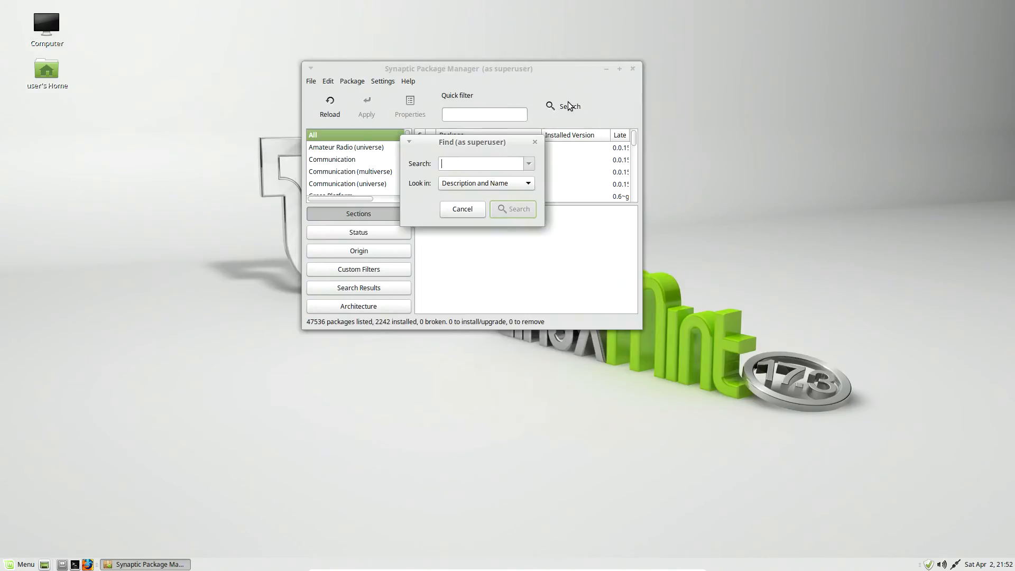
{"action": "left_click", "coordinate": [535, 142]}
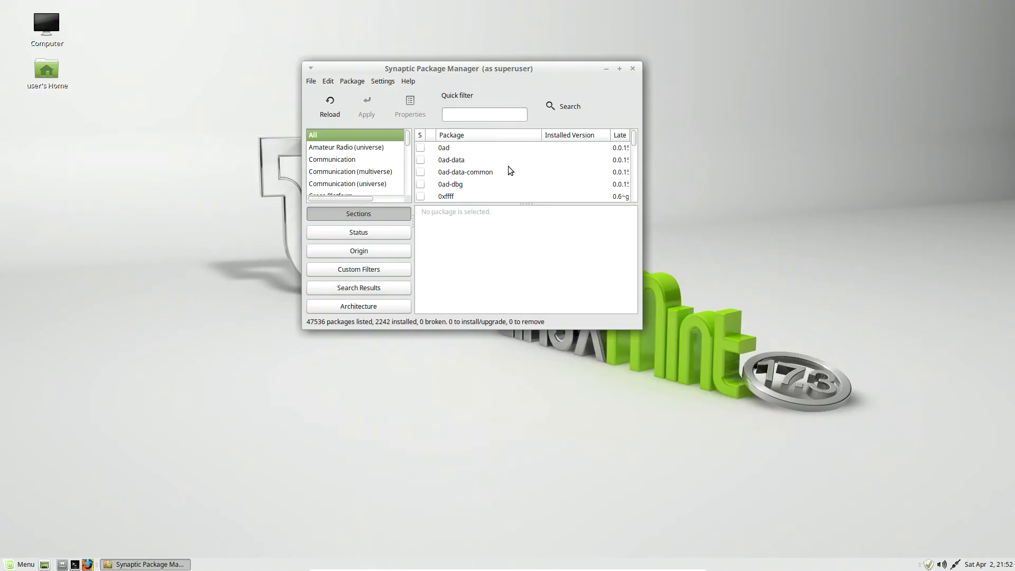
{"action": "scroll", "coordinate": [508, 166], "scroll_direction": "down", "scroll_amount": 5}
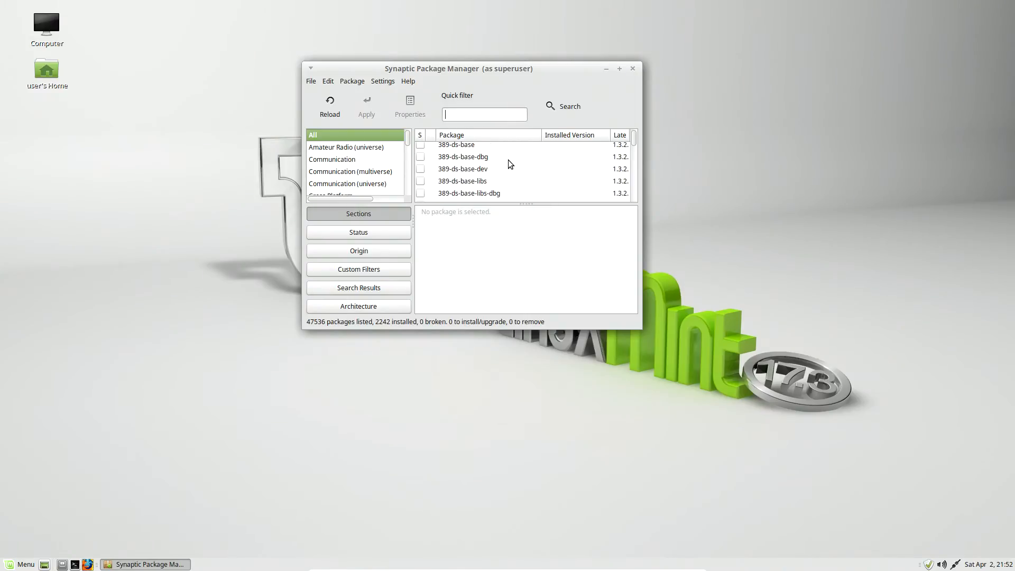
{"action": "scroll", "coordinate": [509, 160], "scroll_direction": "down", "scroll_amount": 5}
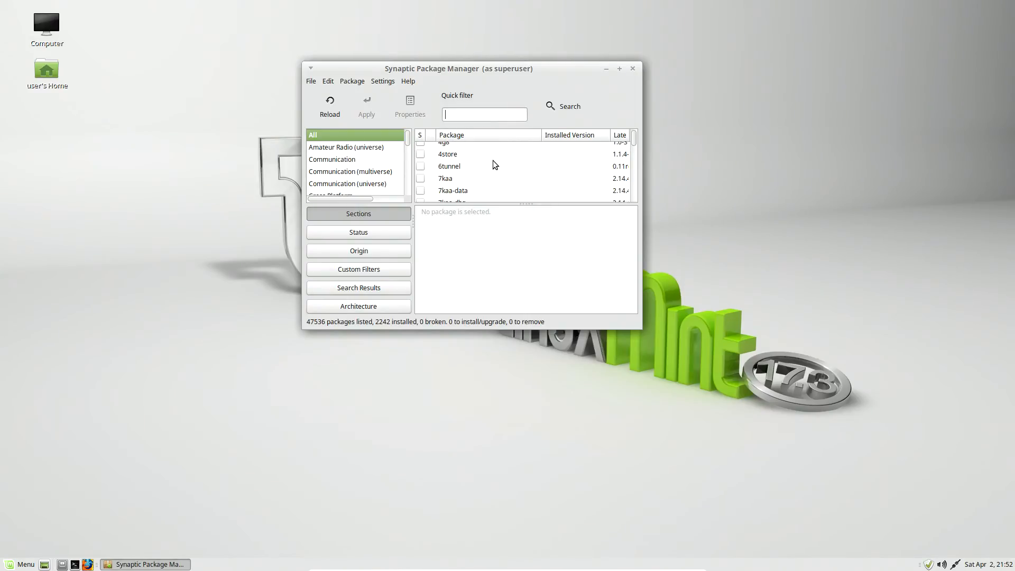
{"action": "scroll", "coordinate": [493, 165], "scroll_direction": "down", "scroll_amount": 2}
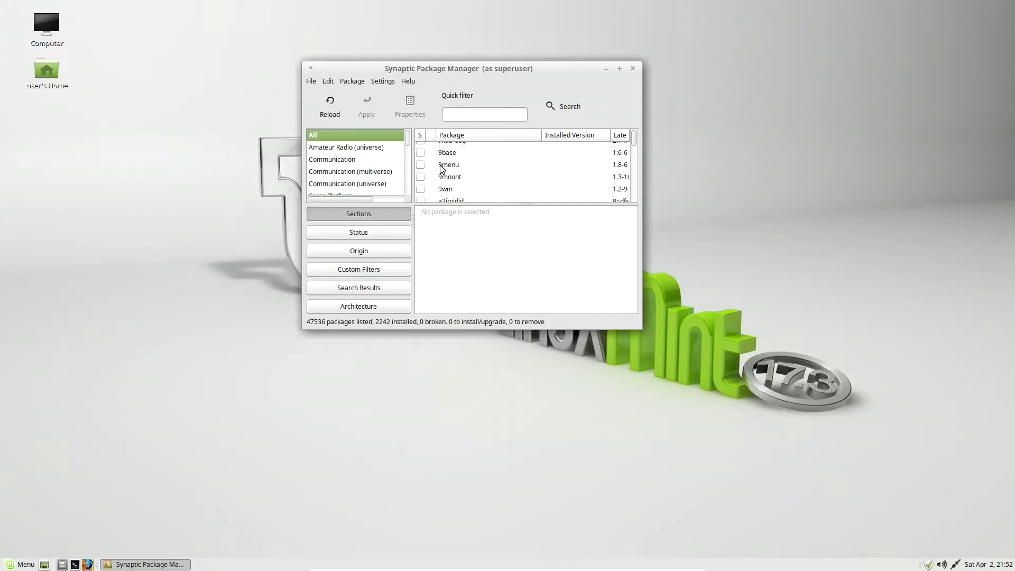
{"action": "scroll", "coordinate": [425, 168], "scroll_direction": "down", "scroll_amount": 3}
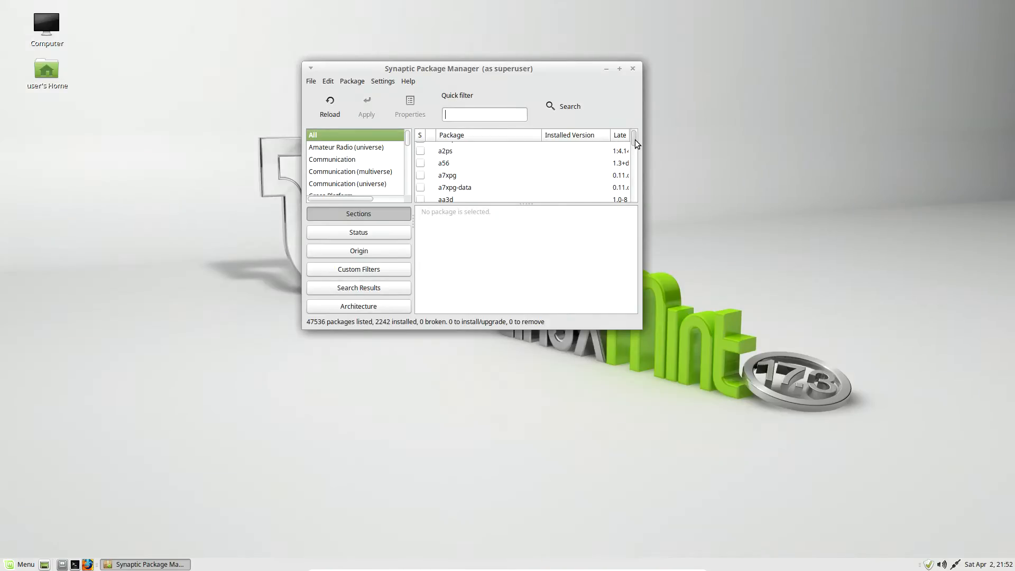
{"action": "left_click_drag", "start_coordinate": [635, 139], "coordinate": [638, 150]}
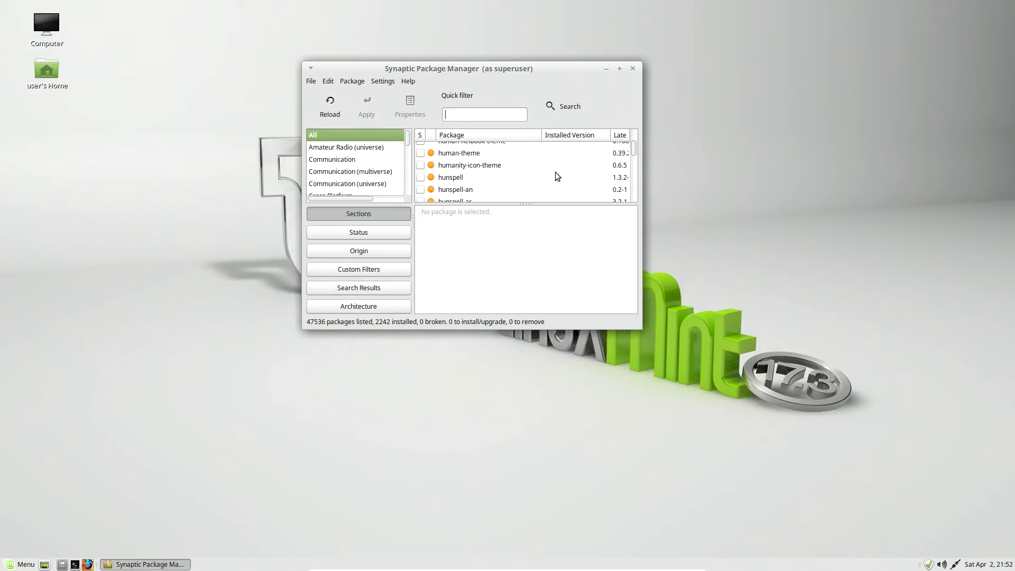
{"action": "scroll", "coordinate": [548, 166], "scroll_direction": "down", "scroll_amount": 5}
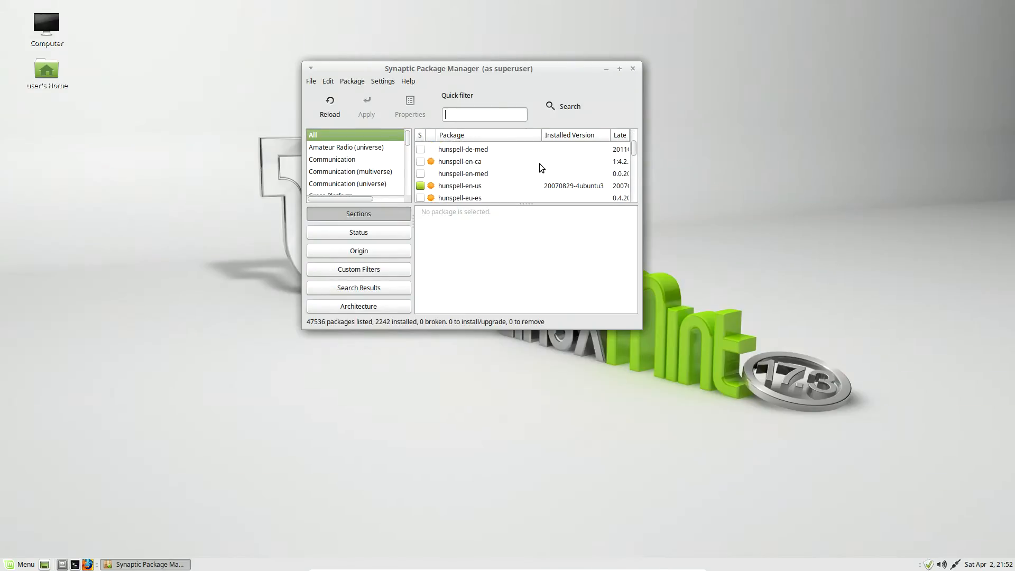
{"action": "scroll", "coordinate": [538, 170], "scroll_direction": "down", "scroll_amount": 1}
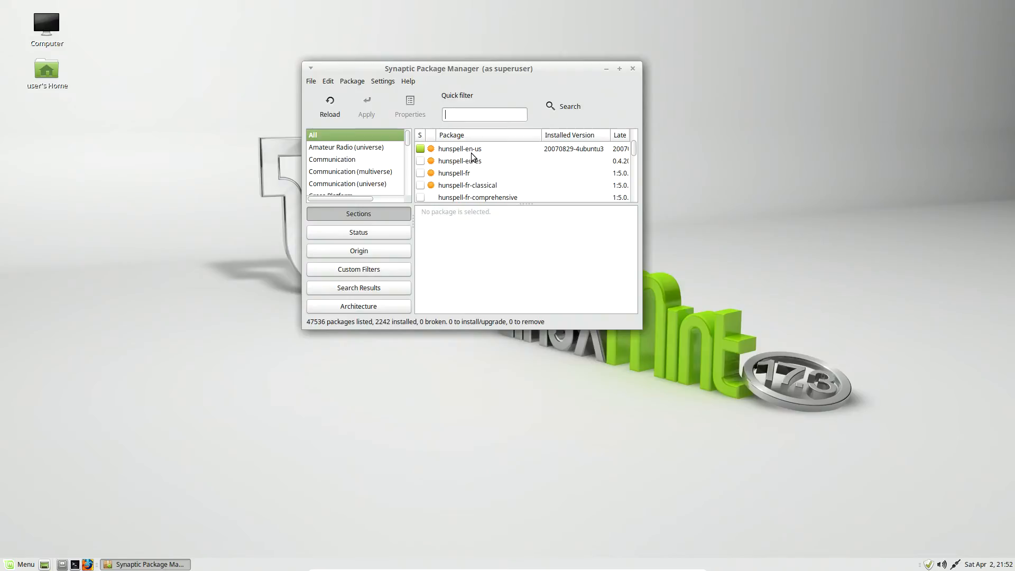
Step: Examine the package list from the hunspell packages through the libgtk packages down to the python packages, and close the package manager
{"action": "scroll", "coordinate": [529, 174], "scroll_direction": "down", "scroll_amount": 1}
{"action": "scroll", "coordinate": [527, 171], "scroll_direction": "down", "scroll_amount": 1}
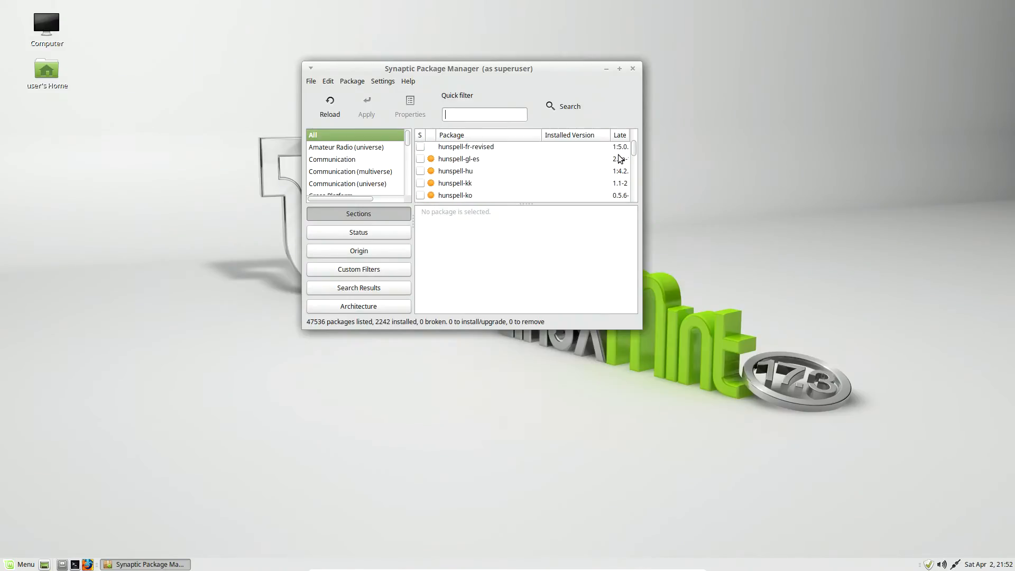
{"action": "left_click_drag", "start_coordinate": [633, 148], "coordinate": [634, 162]}
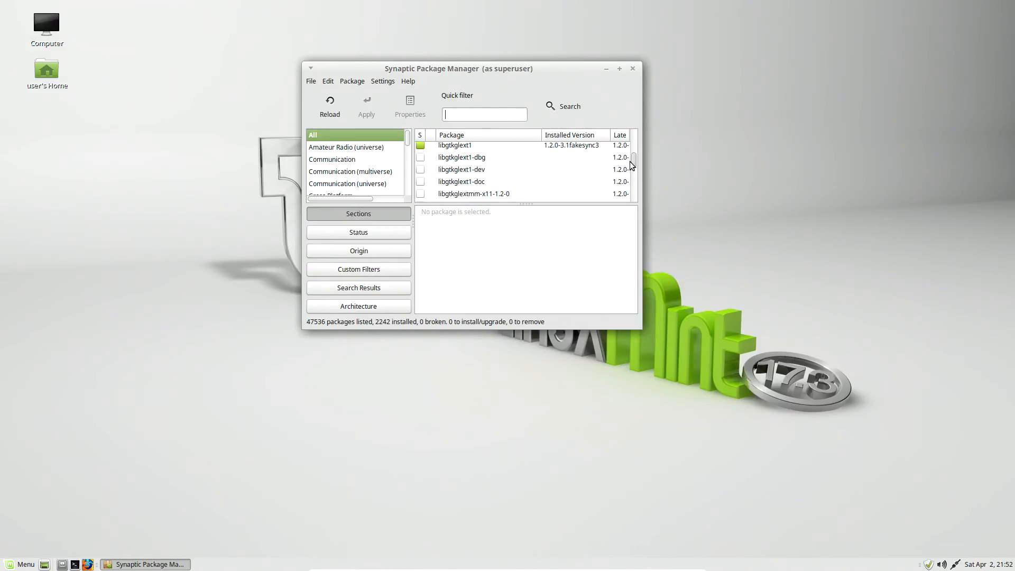
{"action": "scroll", "coordinate": [566, 173], "scroll_direction": "down", "scroll_amount": 2}
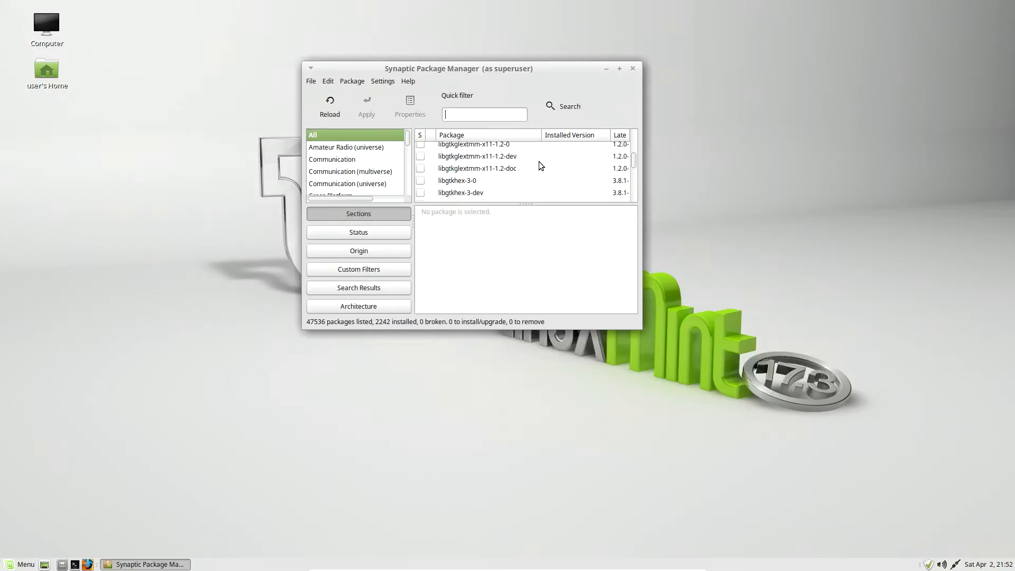
{"action": "scroll", "coordinate": [516, 173], "scroll_direction": "down", "scroll_amount": 5}
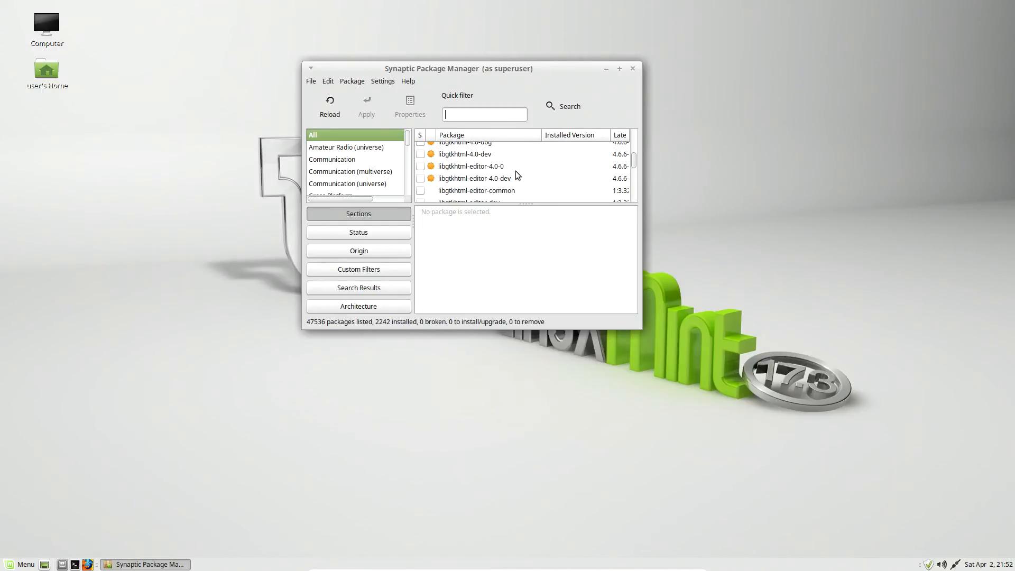
{"action": "scroll", "coordinate": [516, 174], "scroll_direction": "down", "scroll_amount": 4}
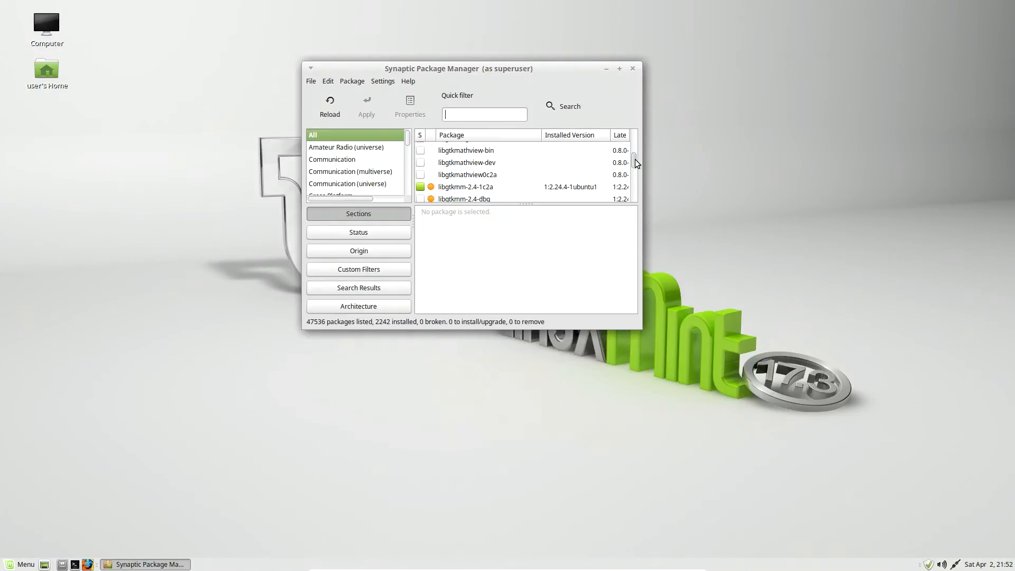
{"action": "left_click_drag", "start_coordinate": [635, 160], "coordinate": [634, 180]}
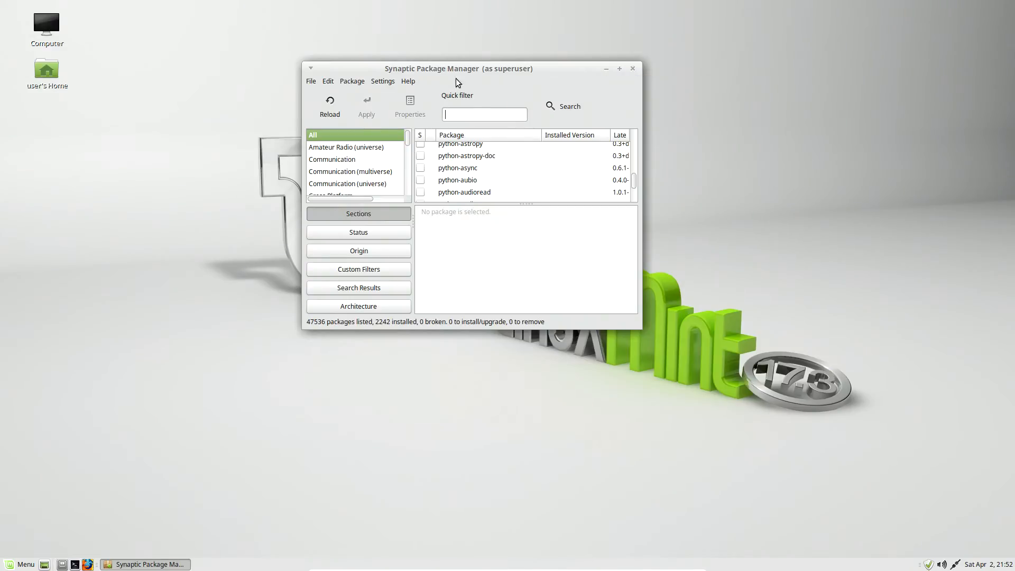
{"action": "left_click", "coordinate": [634, 68]}
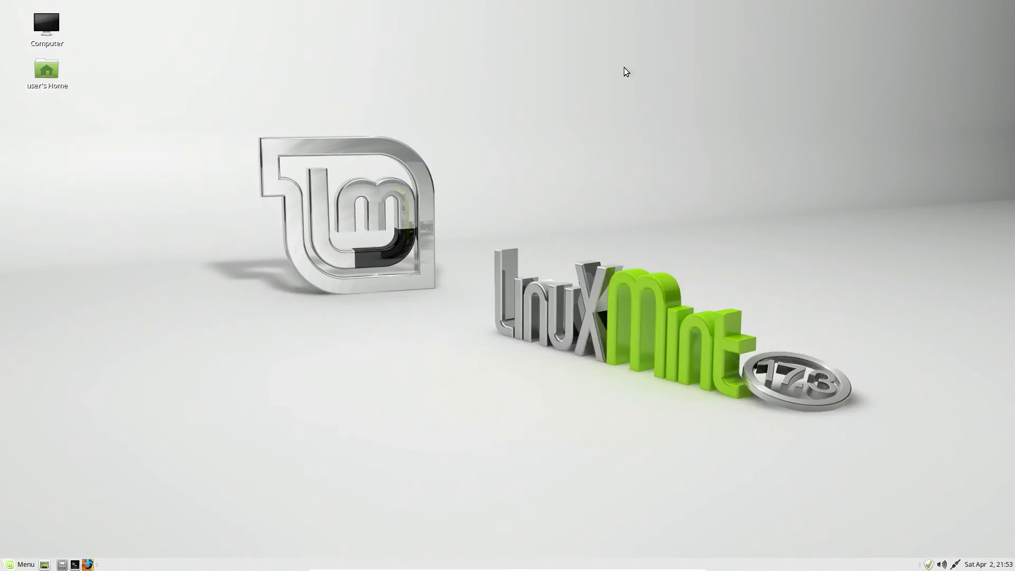
Step: Open the Control Center and bring up the font settings in Appearance Preferences
{"action": "left_click", "coordinate": [23, 564]}
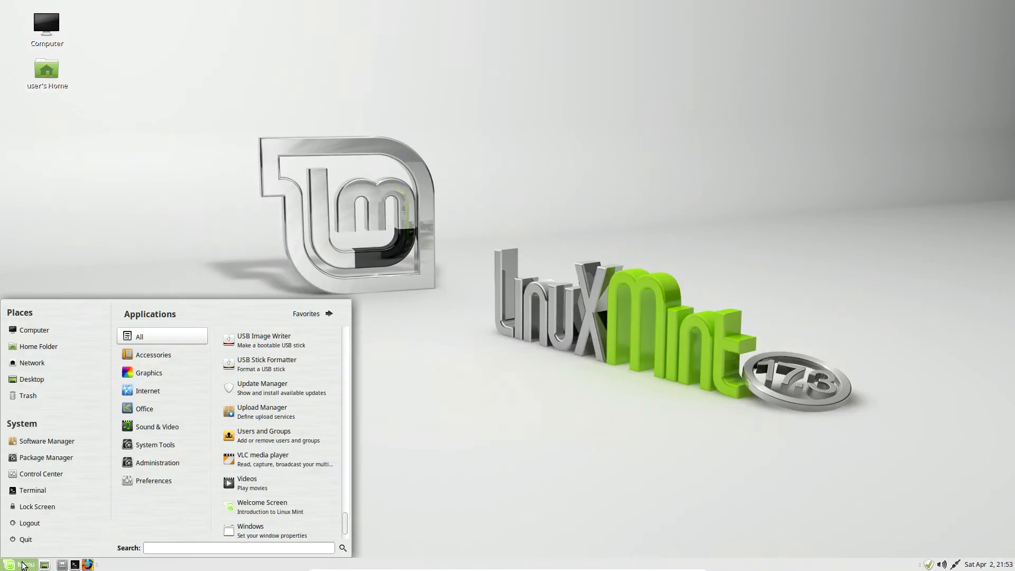
{"action": "left_click", "coordinate": [46, 473]}
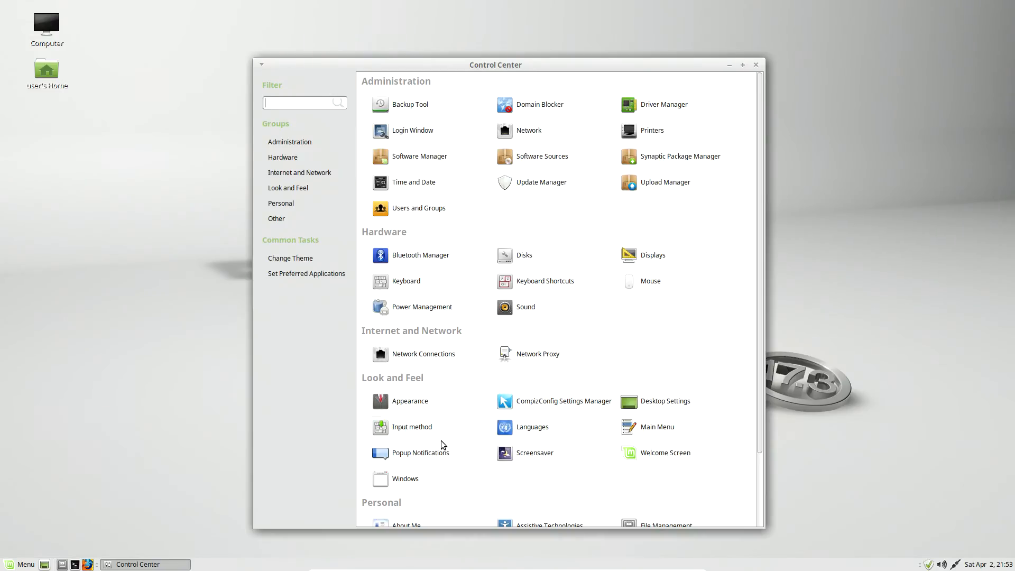
{"action": "left_click", "coordinate": [406, 408]}
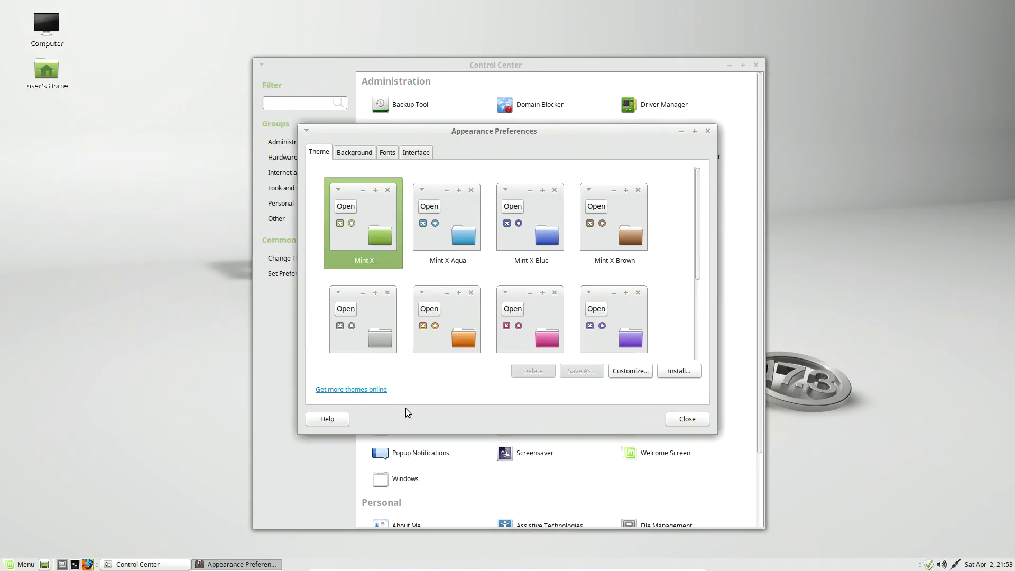
{"action": "left_click", "coordinate": [389, 153]}
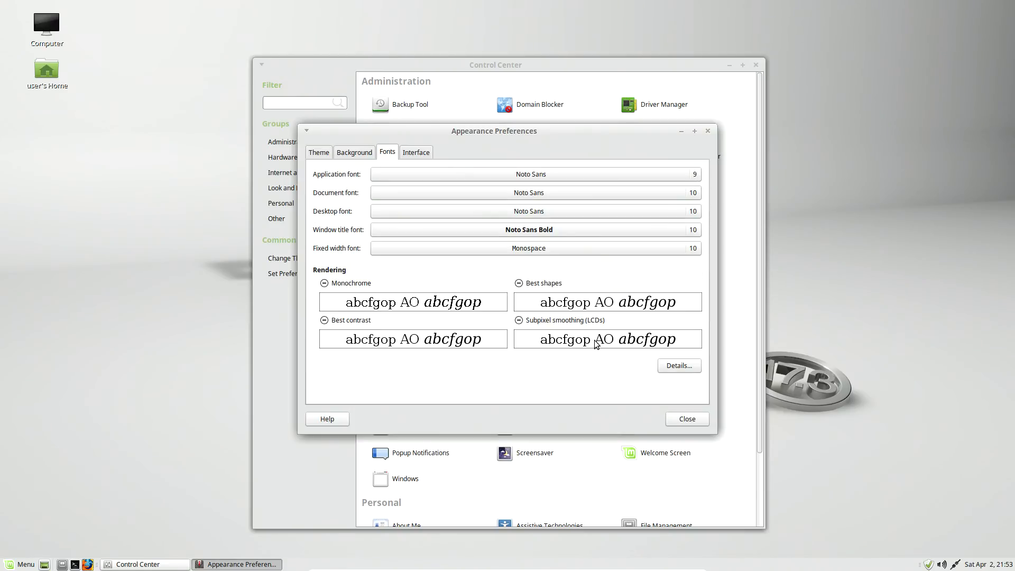
Step: Open the application font for editing and choose the Ubuntu family
{"action": "left_click", "coordinate": [516, 175]}
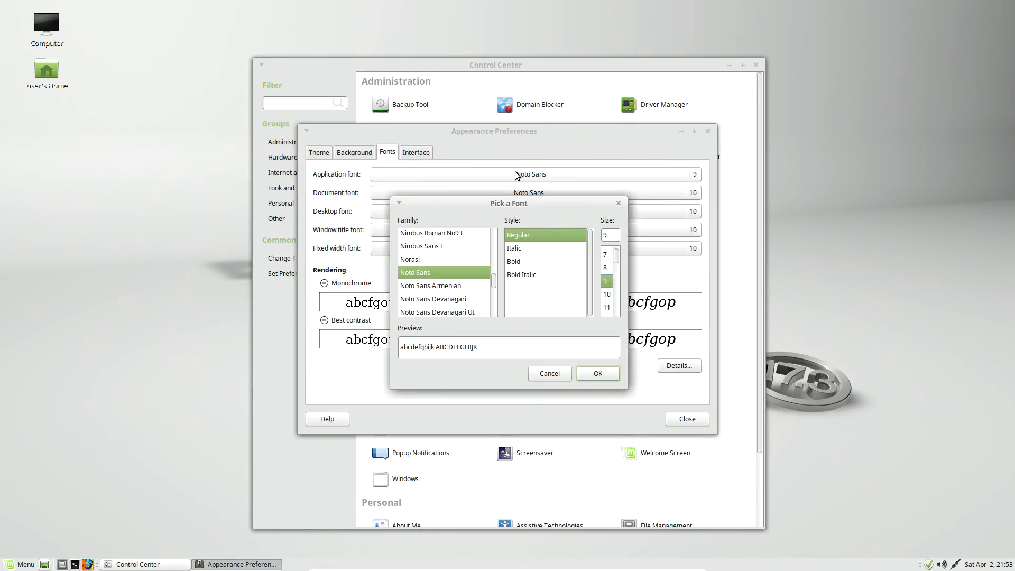
{"action": "scroll", "coordinate": [436, 246], "scroll_direction": "down", "scroll_amount": 4}
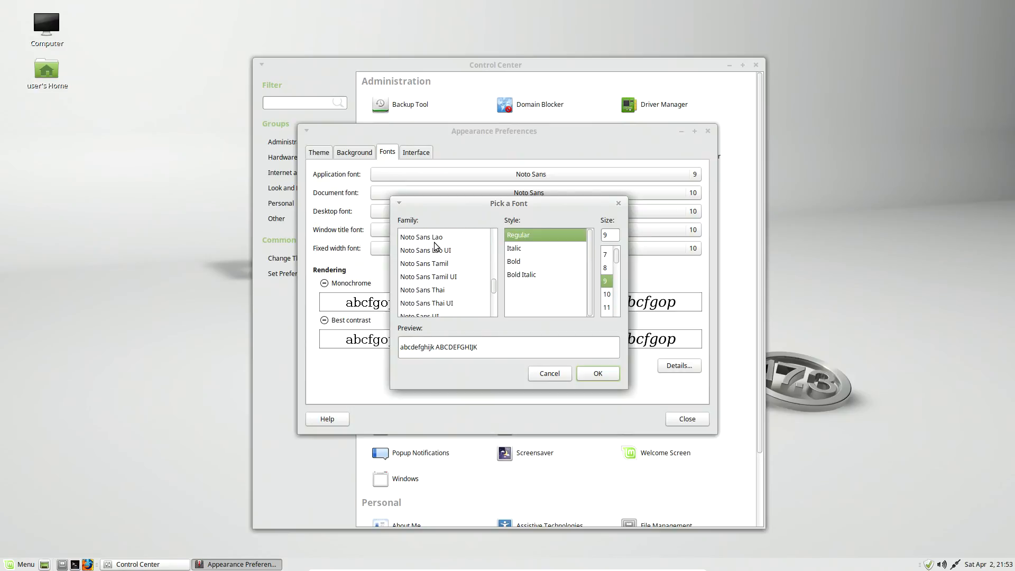
{"action": "scroll", "coordinate": [433, 250], "scroll_direction": "down", "scroll_amount": 5}
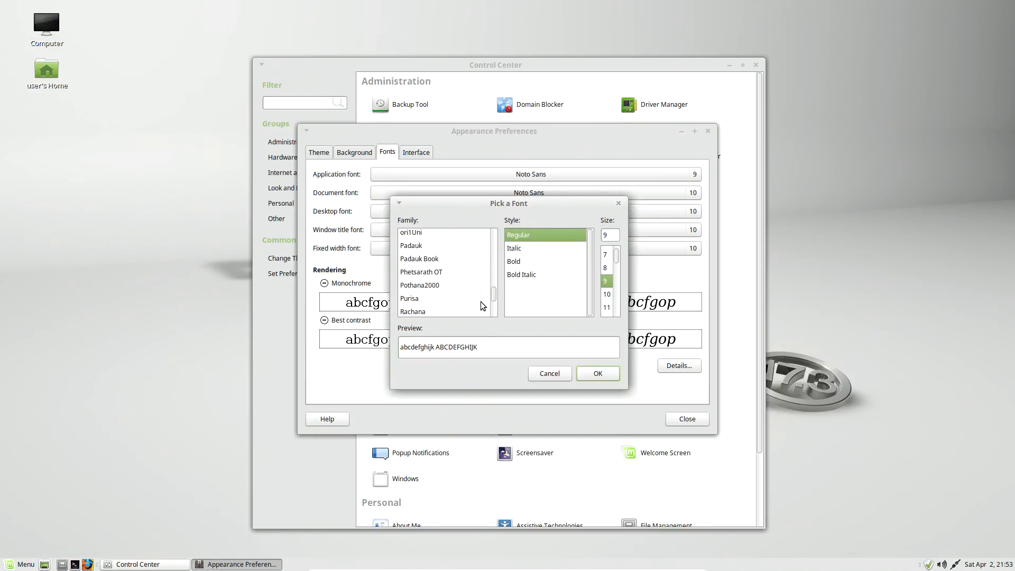
{"action": "mouse_move", "coordinate": [493, 295]}
{"action": "left_mouse_down"}
{"action": "mouse_move", "coordinate": [494, 324]}
{"action": "mouse_move", "coordinate": [493, 309]}
{"action": "left_mouse_up"}
{"action": "left_click", "coordinate": [417, 250]}
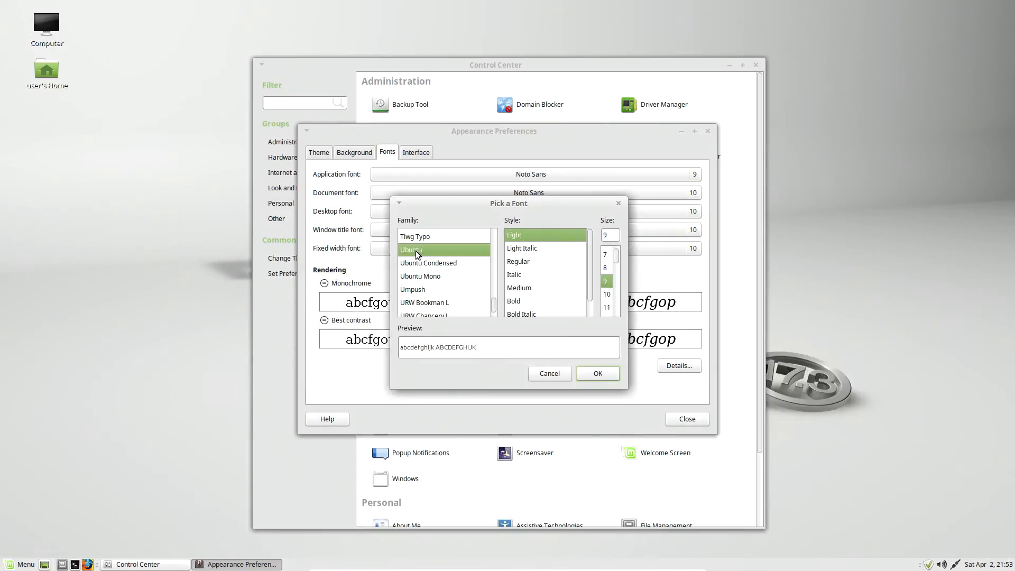
Step: Set the application font's style to Medium and its size to 13, and apply the font
{"action": "scroll", "coordinate": [531, 264], "scroll_direction": "down", "scroll_amount": 1}
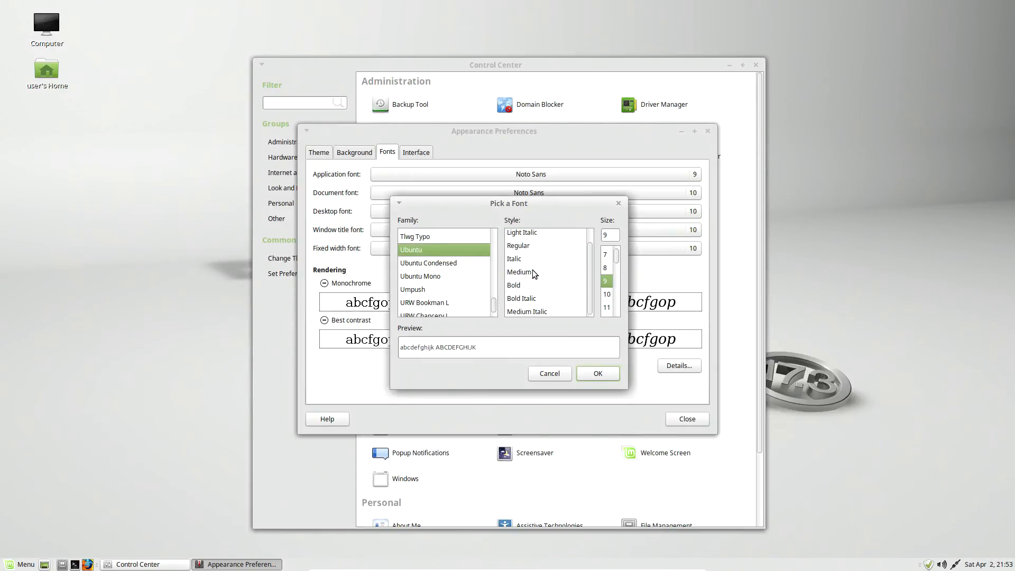
{"action": "left_click", "coordinate": [530, 271]}
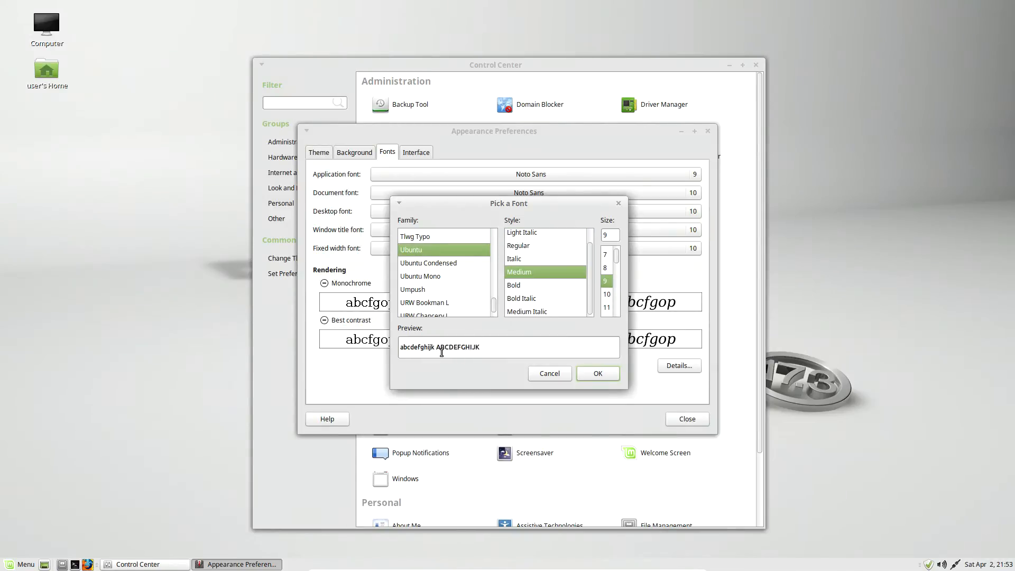
{"action": "left_click", "coordinate": [605, 307]}
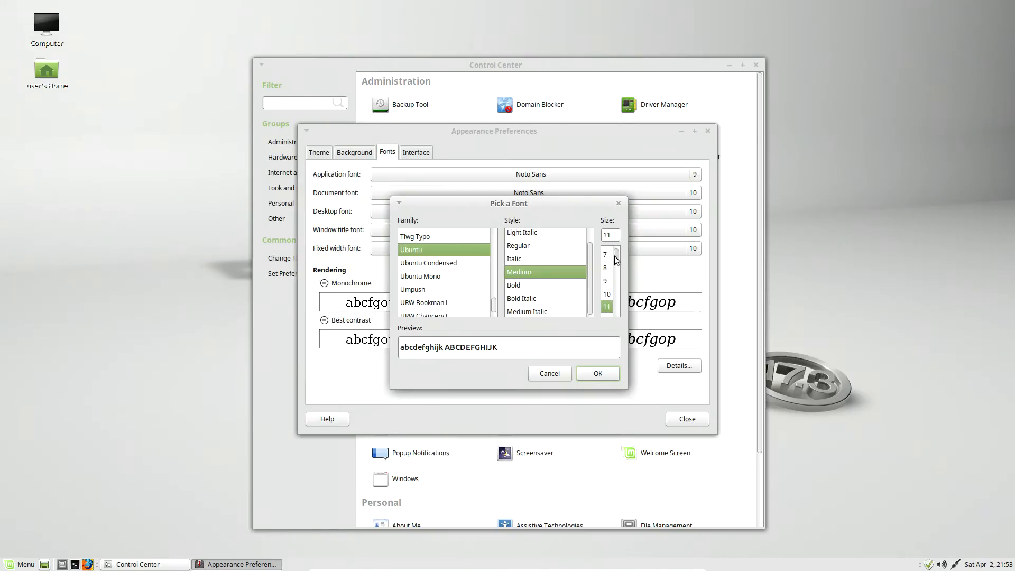
{"action": "scroll", "coordinate": [608, 302], "scroll_direction": "down", "scroll_amount": 1}
{"action": "left_click", "coordinate": [609, 293]}
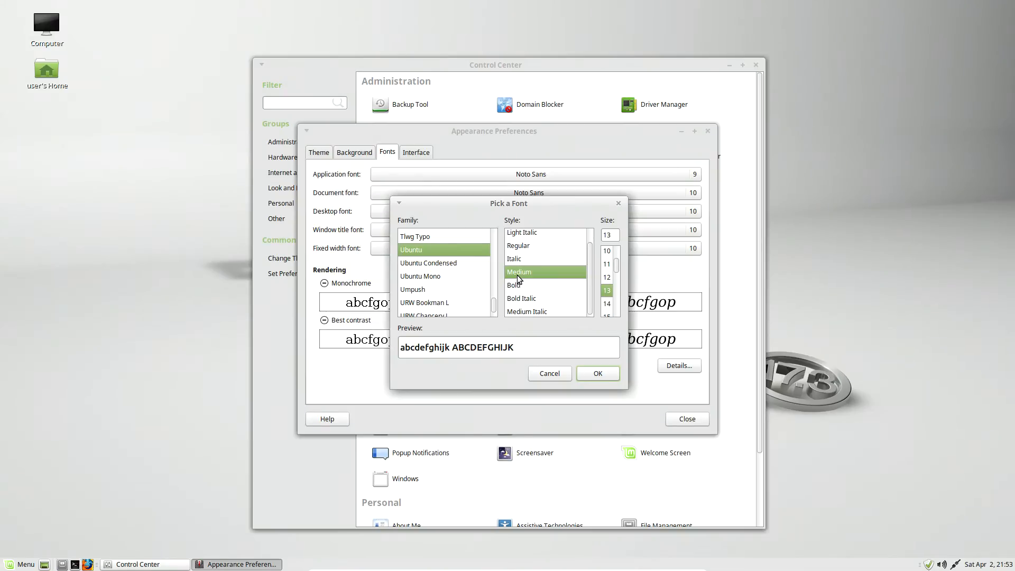
{"action": "left_click", "coordinate": [527, 248]}
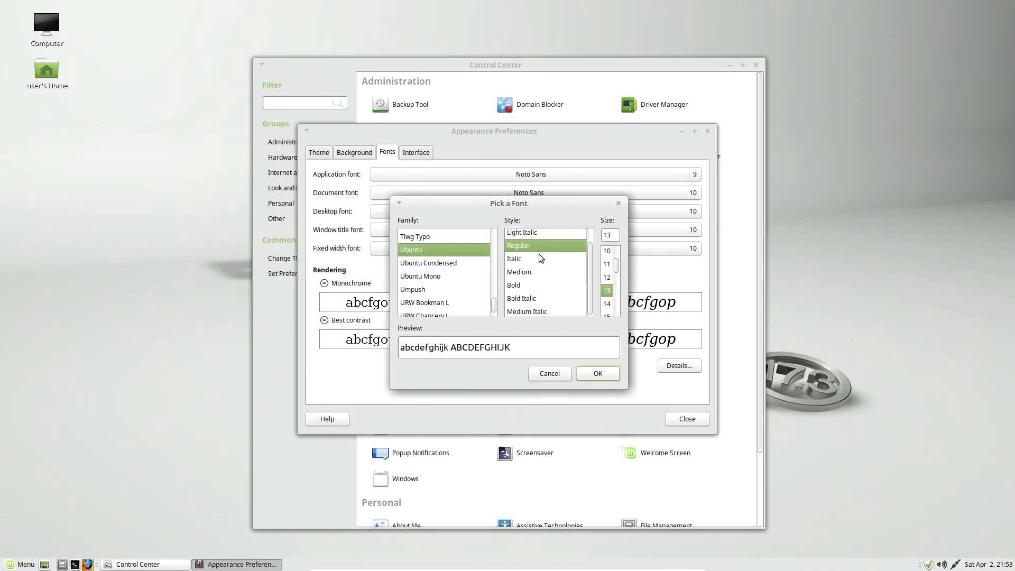
{"action": "left_click", "coordinate": [521, 273]}
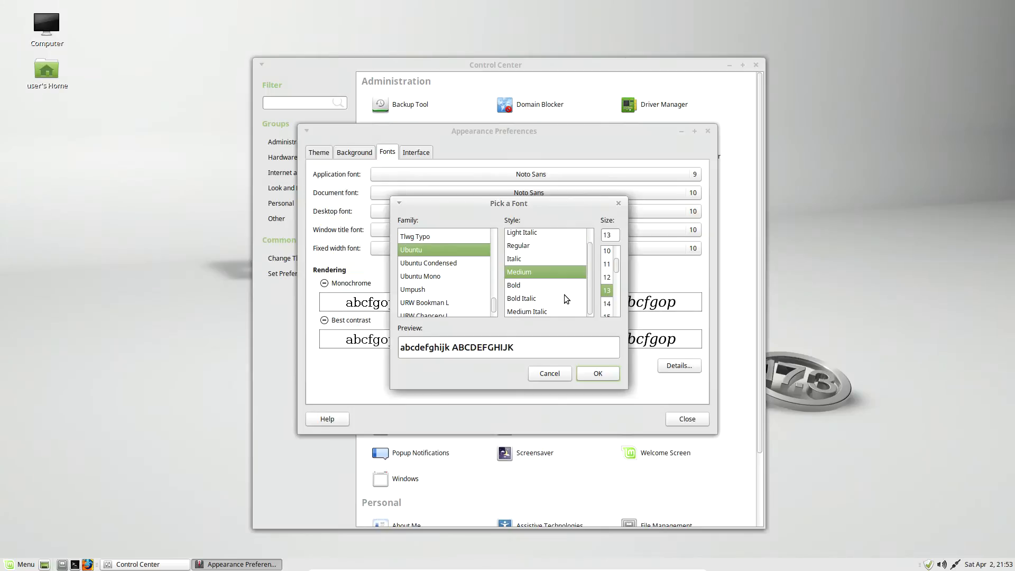
{"action": "left_click", "coordinate": [597, 374]}
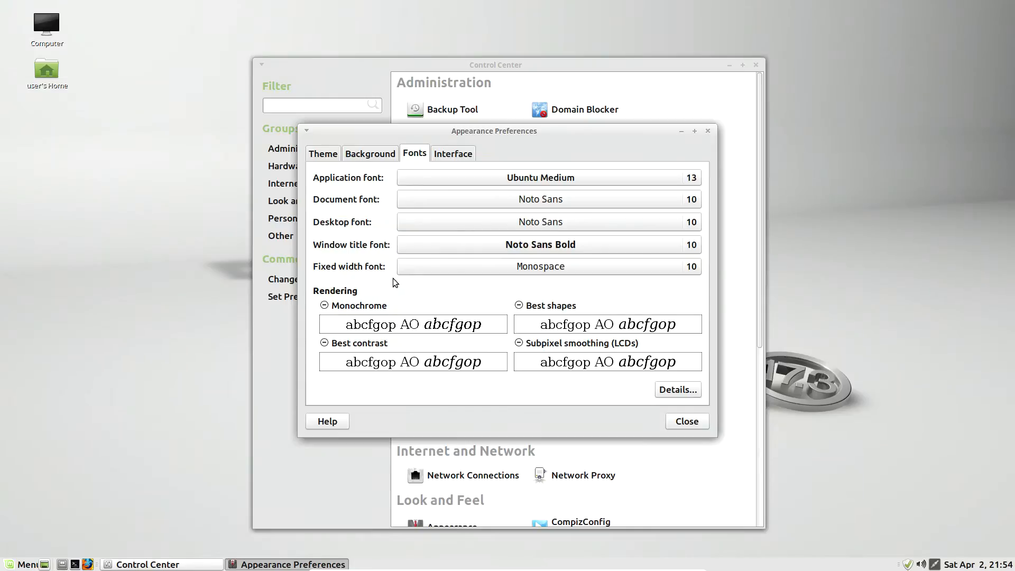
Step: Check the fixed width font's options without changing them, and close Appearance Preferences and the Control Center
{"action": "left_click", "coordinate": [535, 270]}
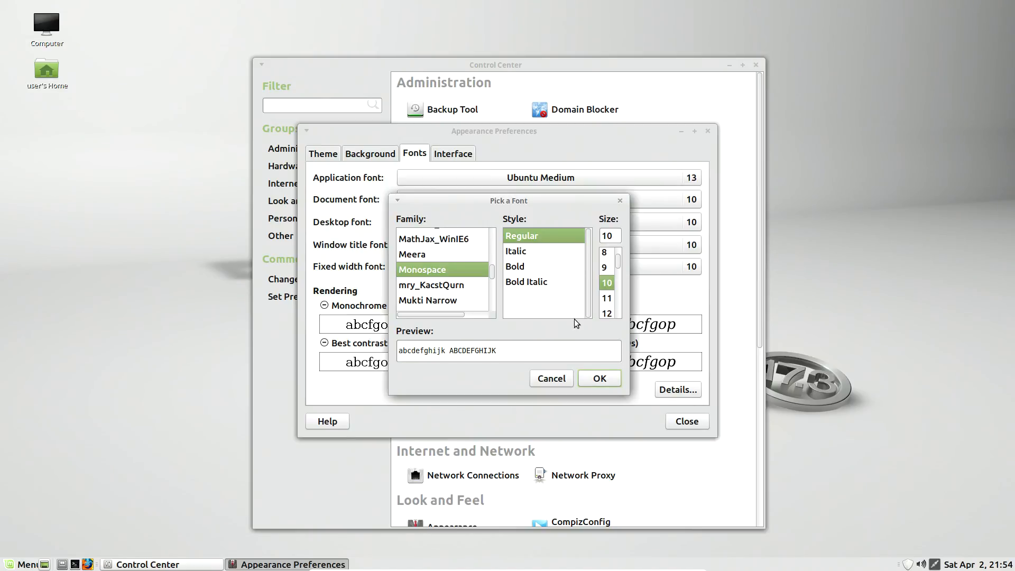
{"action": "left_click", "coordinate": [603, 379]}
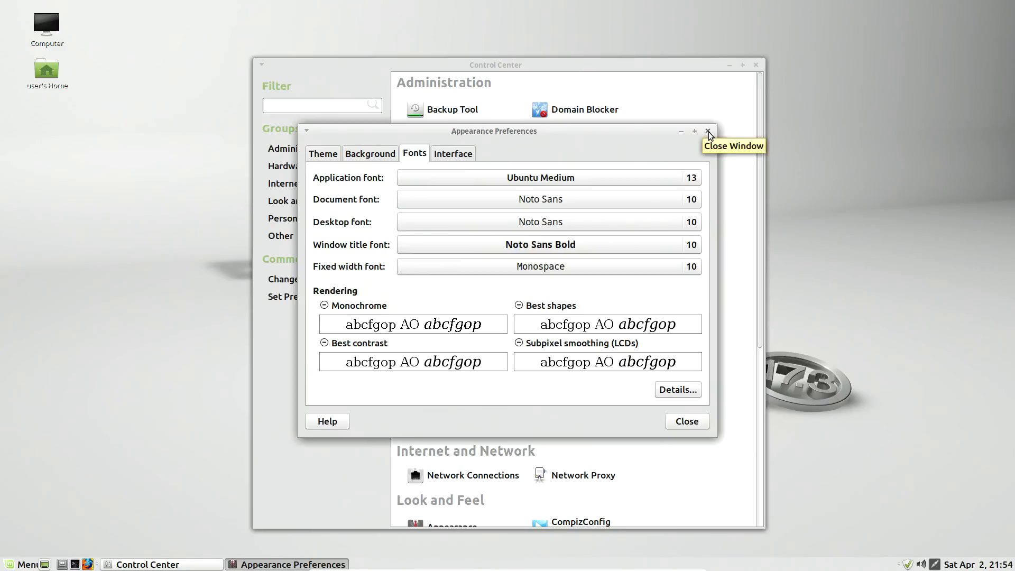
{"action": "left_click", "coordinate": [709, 132]}
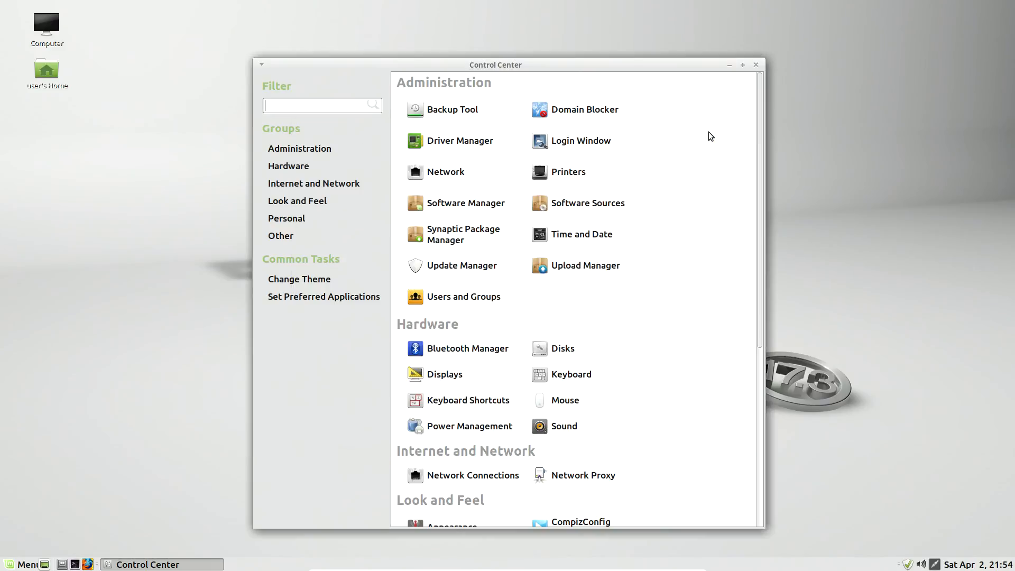
{"action": "left_click", "coordinate": [757, 65]}
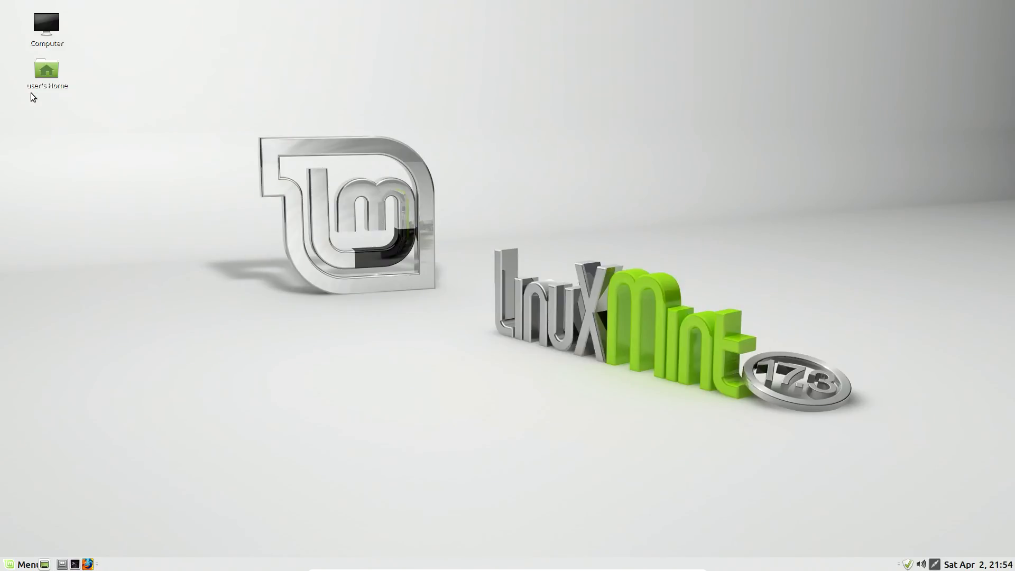
Step: Review the application menu in the new font, and close it without launching anything
{"action": "left_click", "coordinate": [11, 564]}
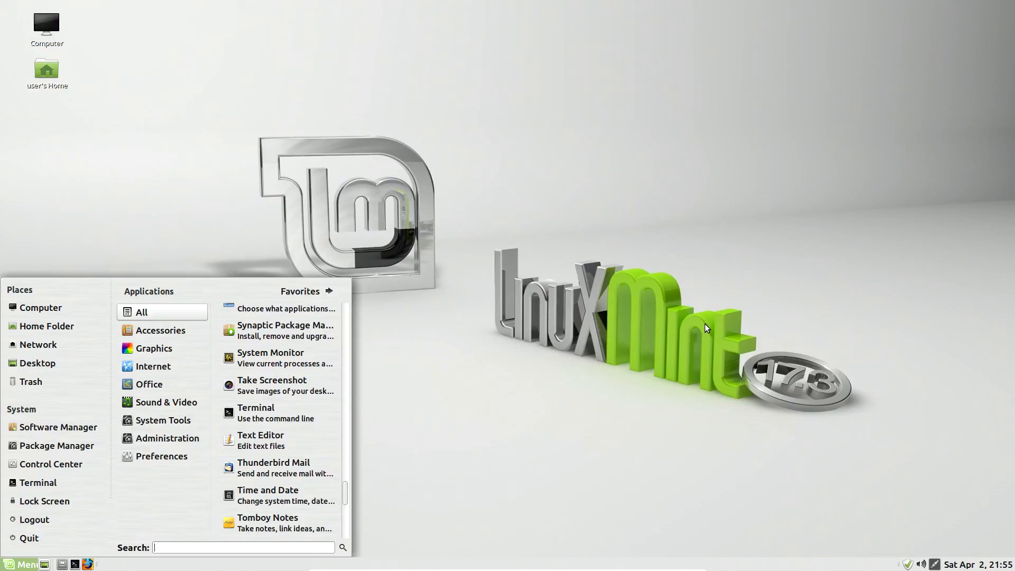
{"action": "left_click", "coordinate": [641, 305]}
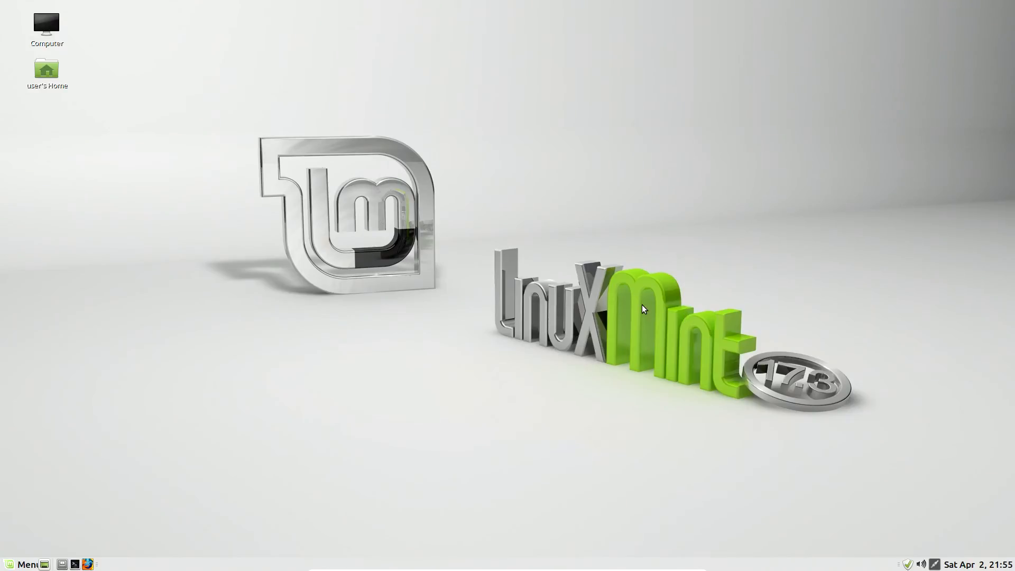